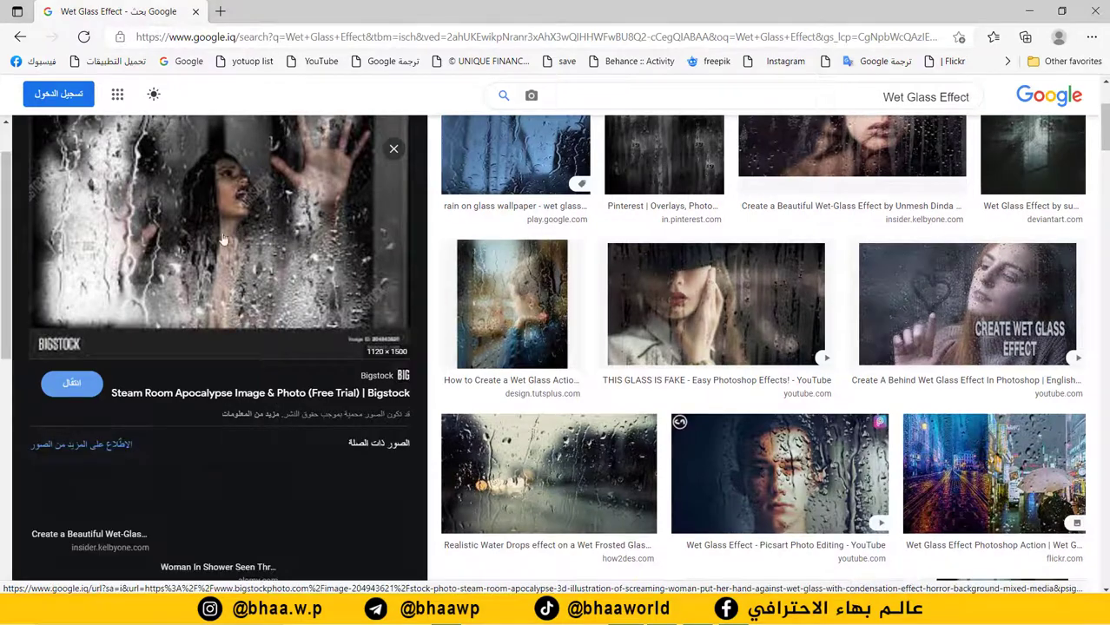
Examine several Wet Glass Effect image previews and their related images as references for the look
{"action": "scroll", "coordinate": [239, 348], "scroll_direction": "down", "scroll_amount": 2}
{"action": "scroll", "coordinate": [233, 397], "scroll_direction": "up", "scroll_amount": 2}
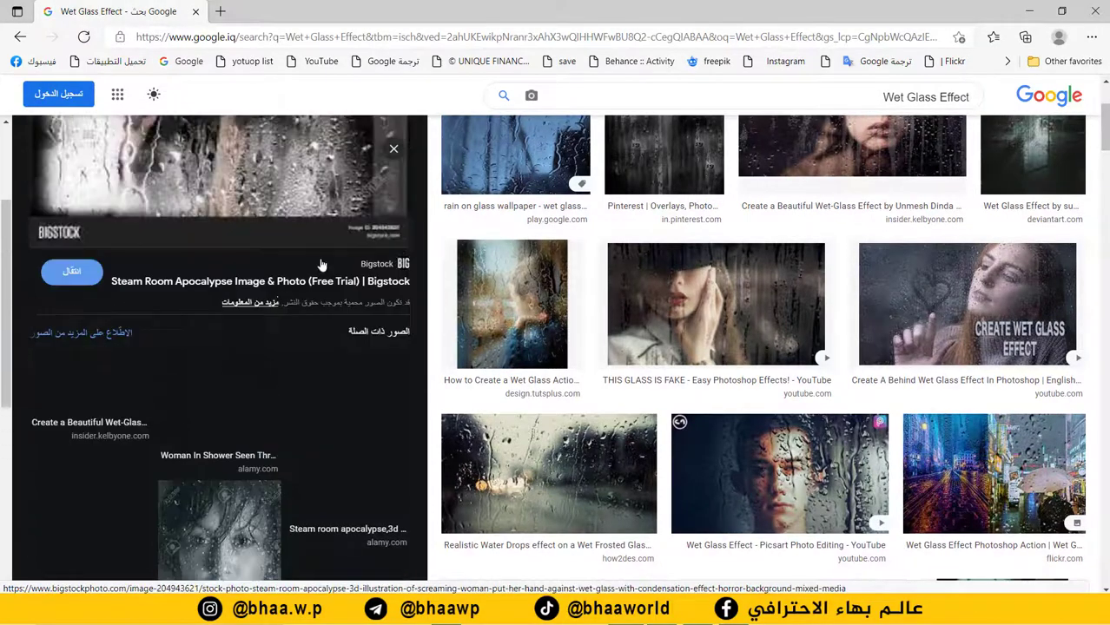
{"action": "left_click", "coordinate": [20, 39]}
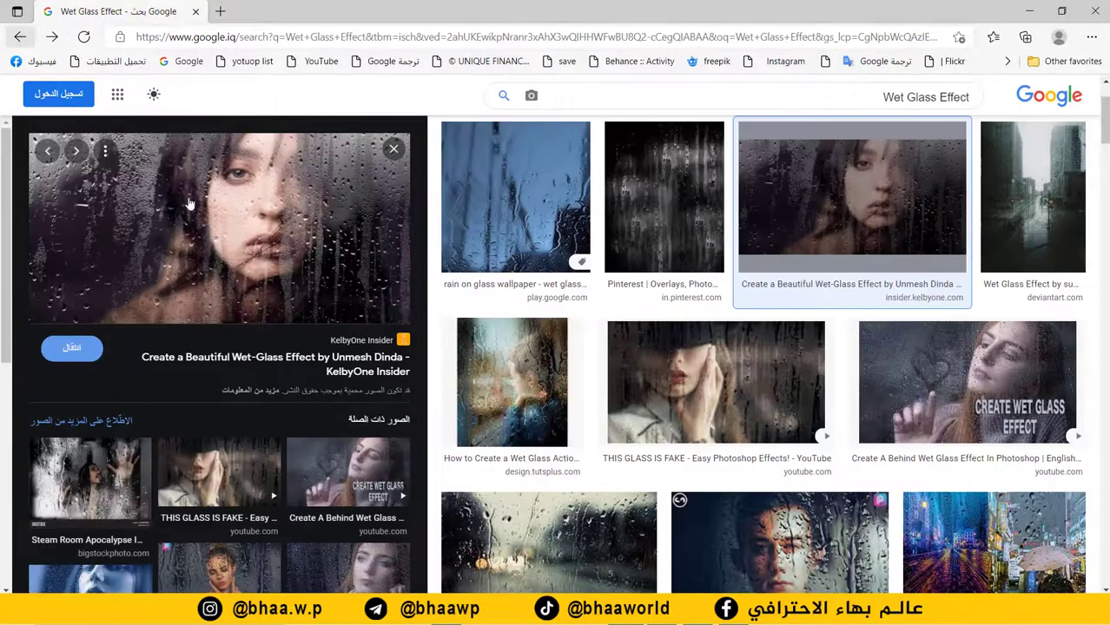
{"action": "scroll", "coordinate": [101, 486], "scroll_direction": "down", "scroll_amount": 2}
{"action": "left_click", "coordinate": [101, 486]}
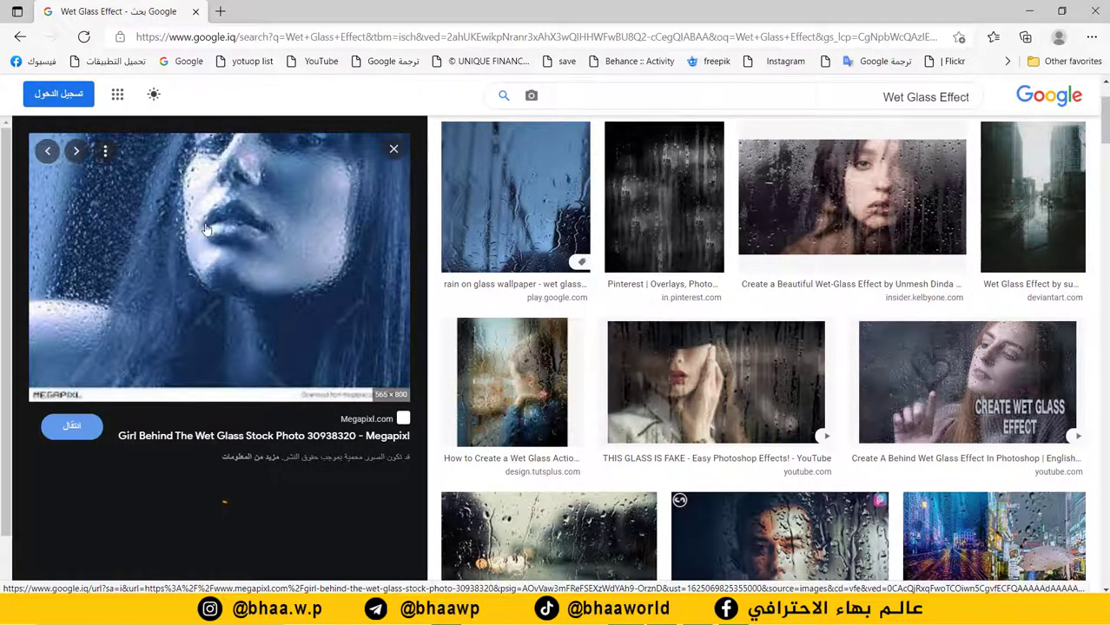
{"action": "scroll", "coordinate": [234, 287], "scroll_direction": "down", "scroll_amount": 2}
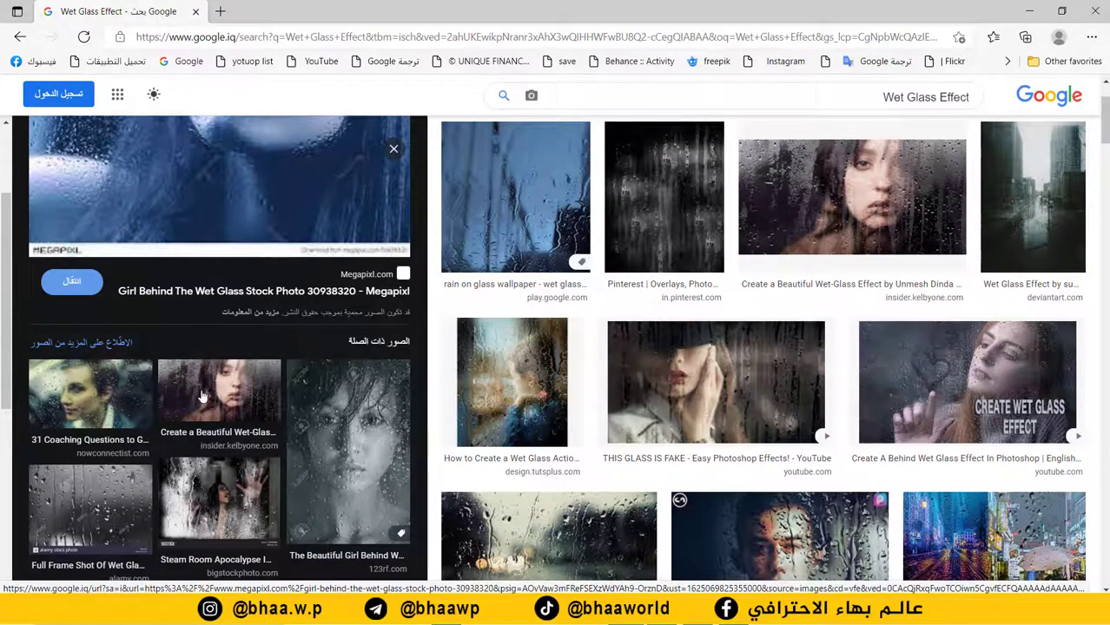
{"action": "left_click", "coordinate": [199, 390]}
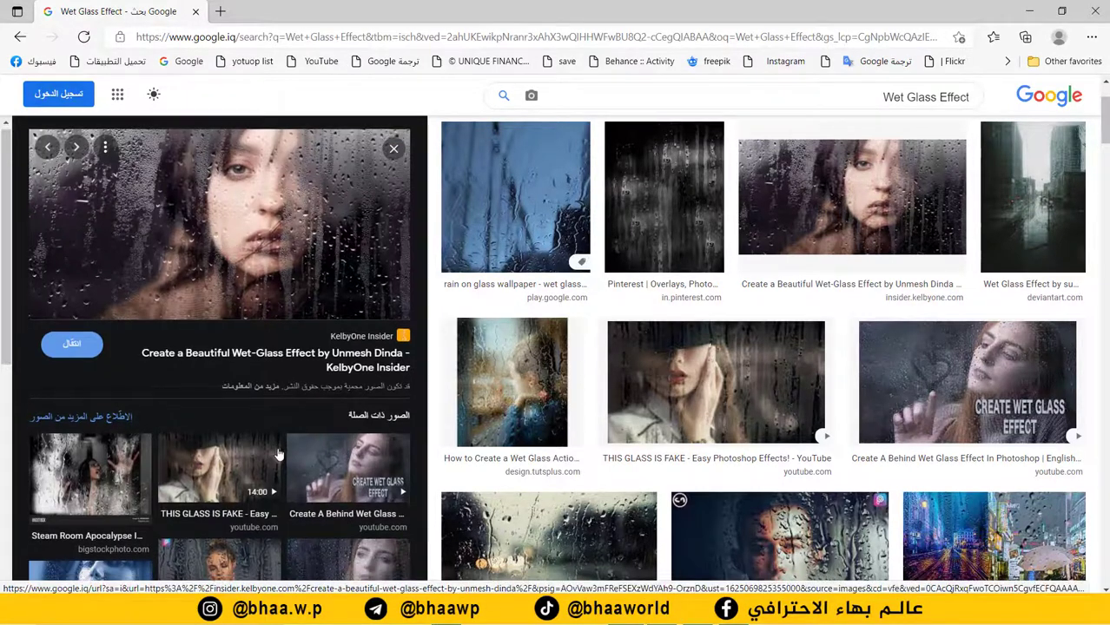
{"action": "left_click", "coordinate": [348, 473]}
{"action": "scroll", "coordinate": [263, 420], "scroll_direction": "down", "scroll_amount": 2}
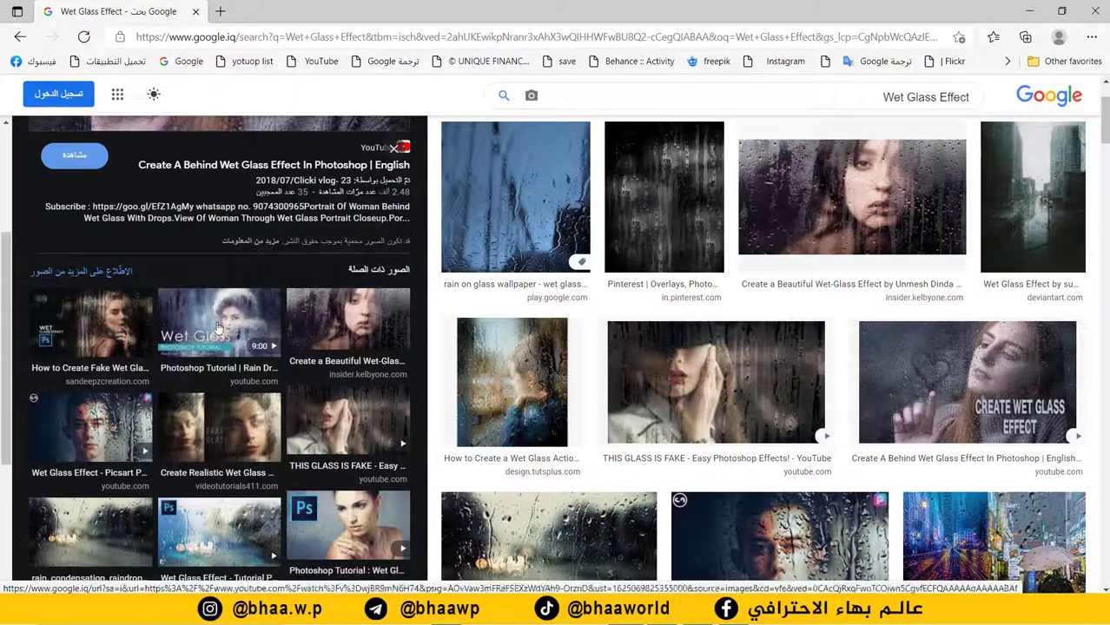
{"action": "left_click", "coordinate": [251, 345]}
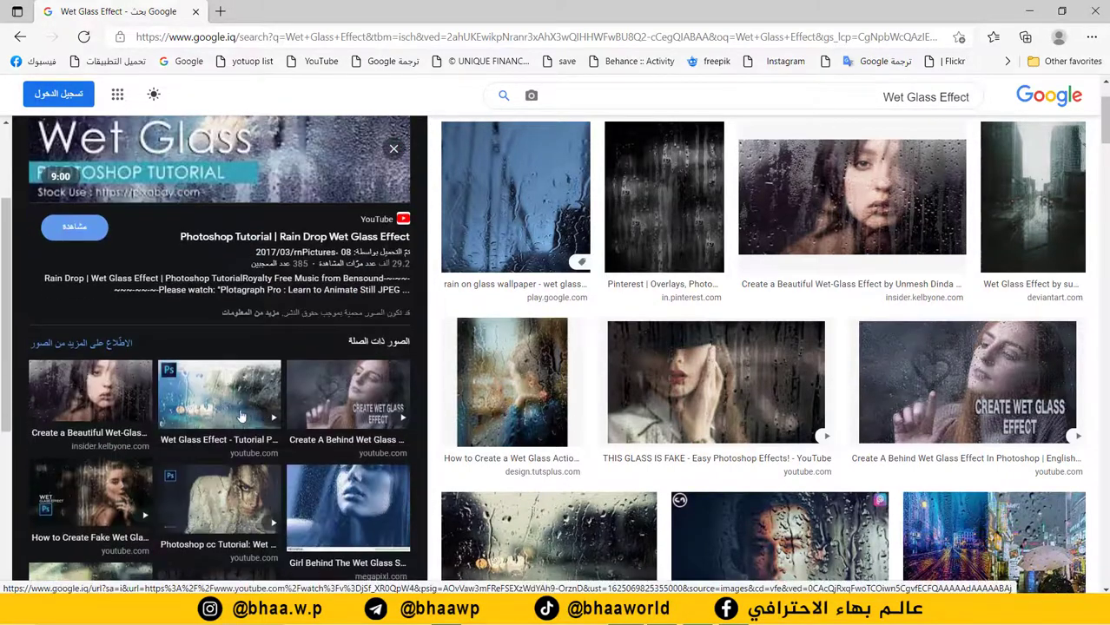
{"action": "left_click", "coordinate": [223, 398]}
Look further through the Wet Glass Effect image results and preview the artistic photo of a face covered by hands
{"action": "scroll", "coordinate": [640, 410], "scroll_direction": "down", "scroll_amount": 1}
{"action": "scroll", "coordinate": [640, 410], "scroll_direction": "down", "scroll_amount": 10}
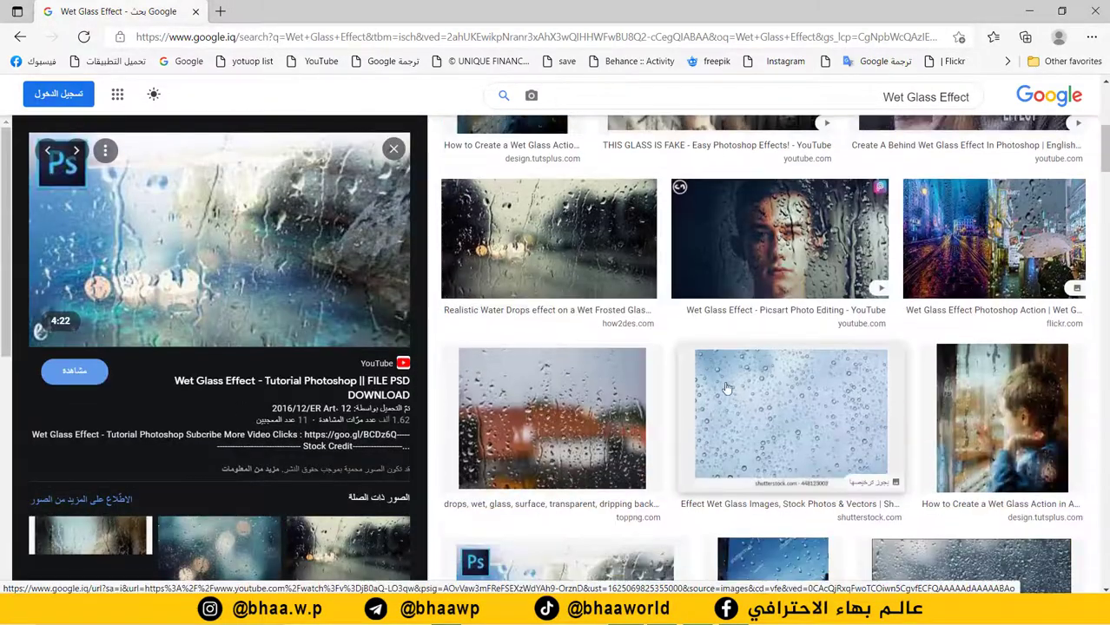
{"action": "scroll", "coordinate": [730, 396], "scroll_direction": "down", "scroll_amount": 9}
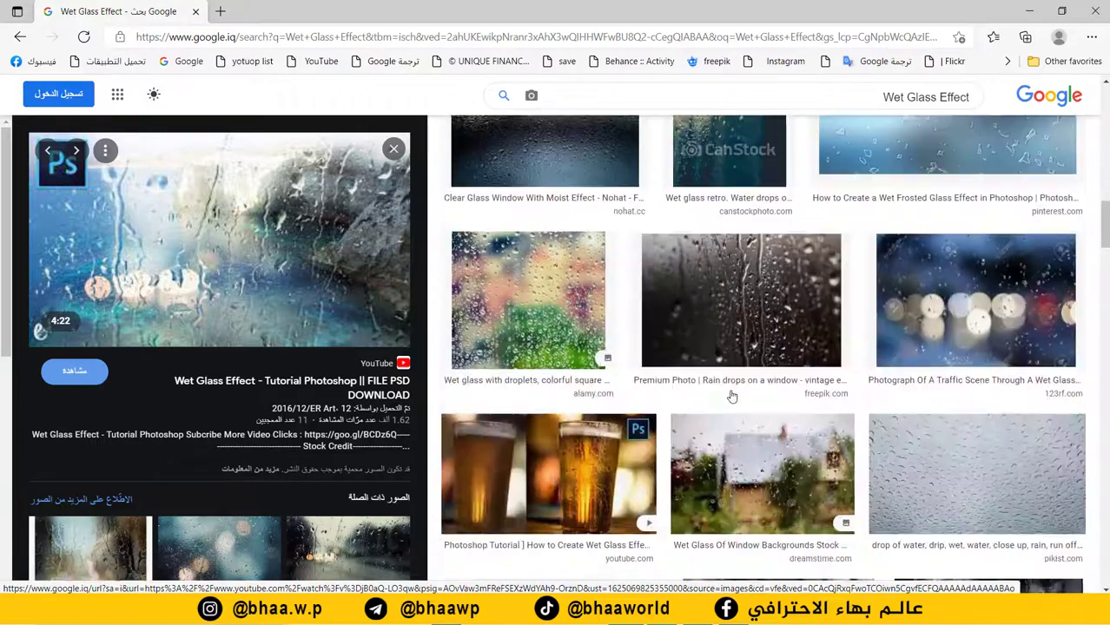
{"action": "scroll", "coordinate": [706, 401], "scroll_direction": "down", "scroll_amount": 2}
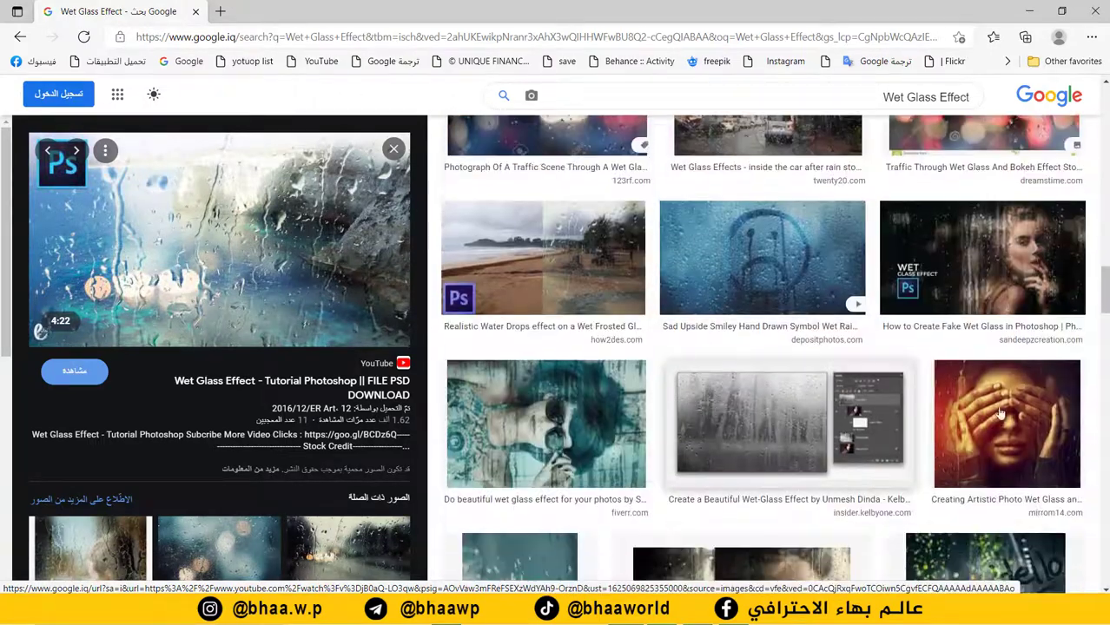
{"action": "left_click", "coordinate": [1006, 422]}
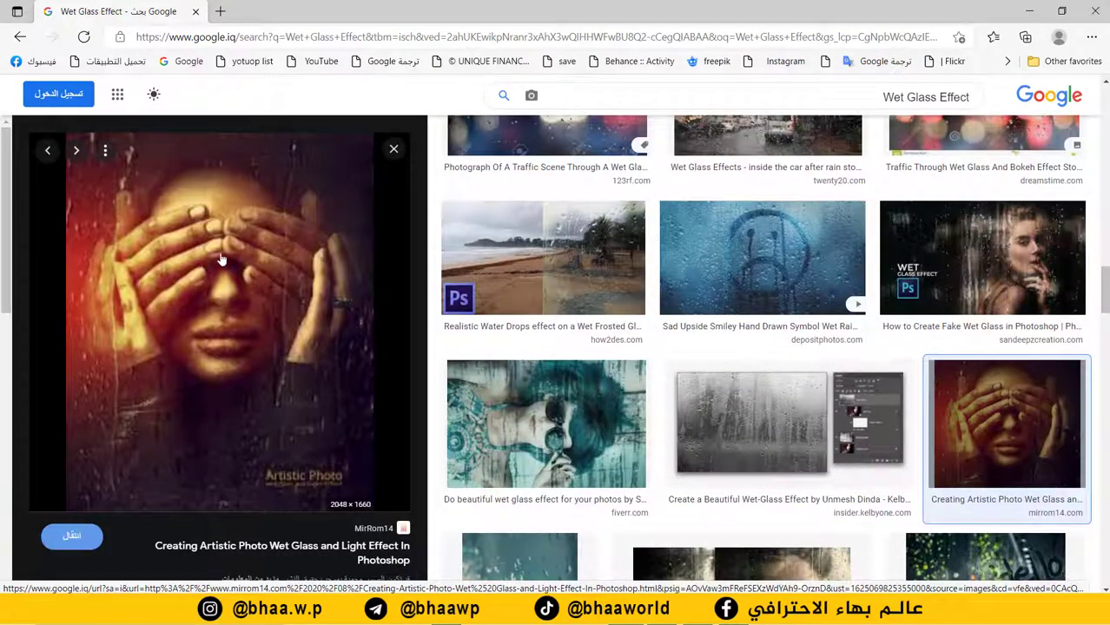
{"action": "scroll", "coordinate": [289, 399], "scroll_direction": "down", "scroll_amount": 3}
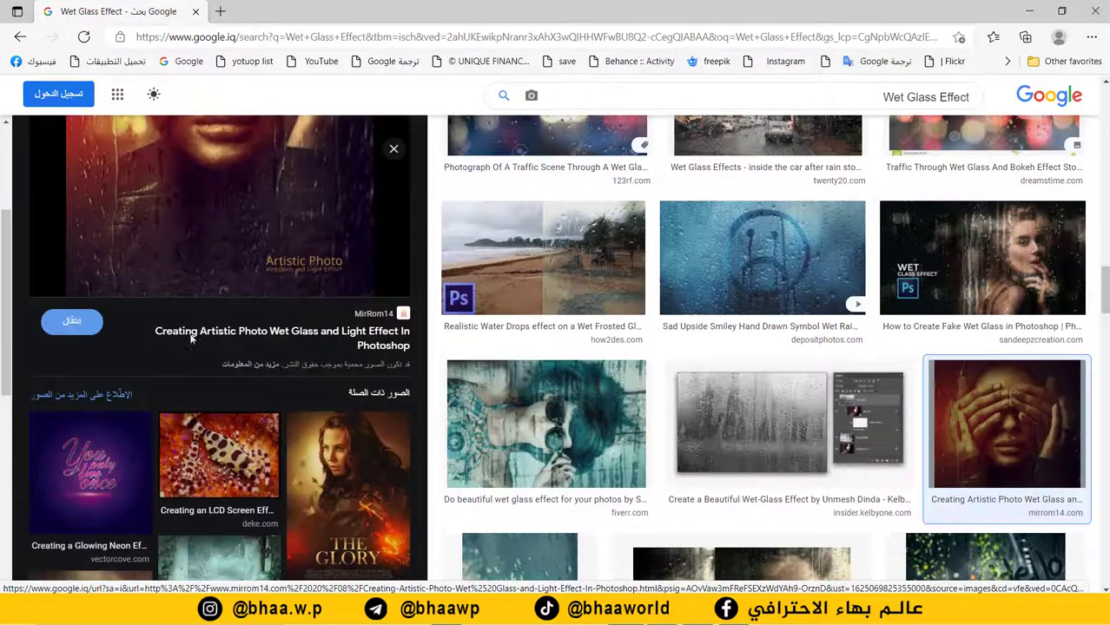
{"action": "scroll", "coordinate": [335, 460], "scroll_direction": "down", "scroll_amount": 5}
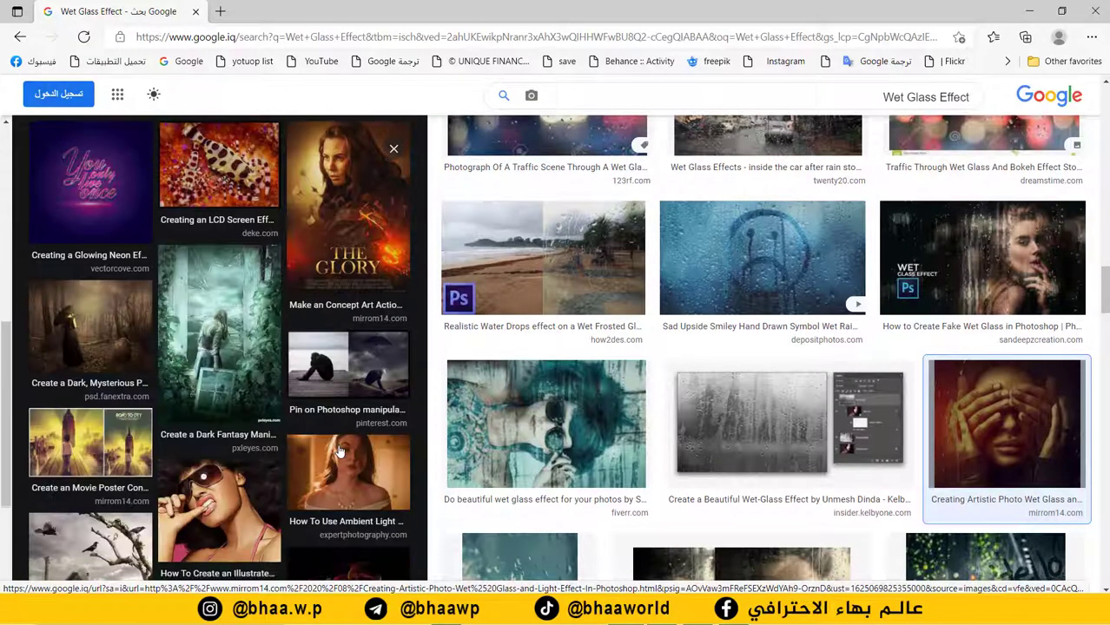
{"action": "scroll", "coordinate": [333, 427], "scroll_direction": "up", "scroll_amount": 8}
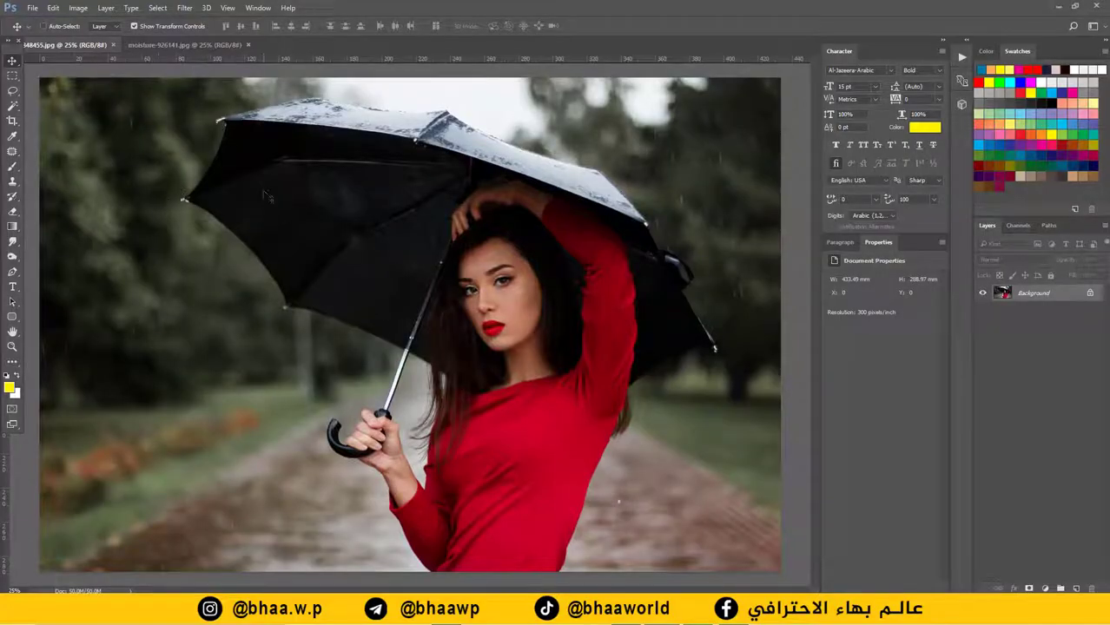
In Photoshop, view the moisture-926141.jpg glass image, return to the umbrella portrait and duplicate its Background layer
{"action": "left_click", "coordinate": [176, 42]}
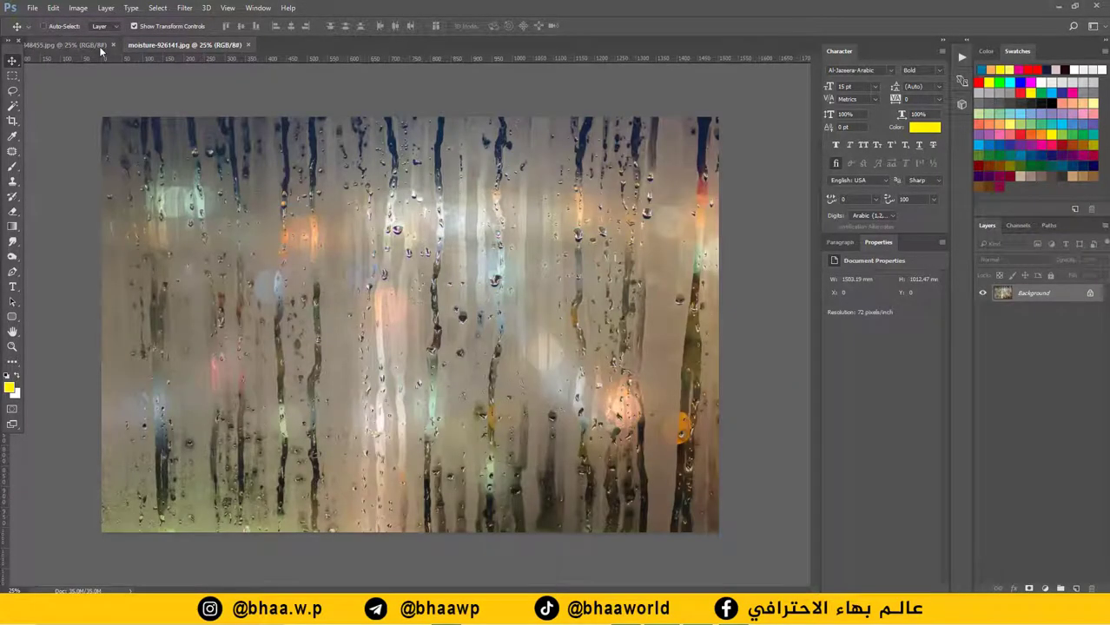
{"action": "left_click", "coordinate": [65, 44]}
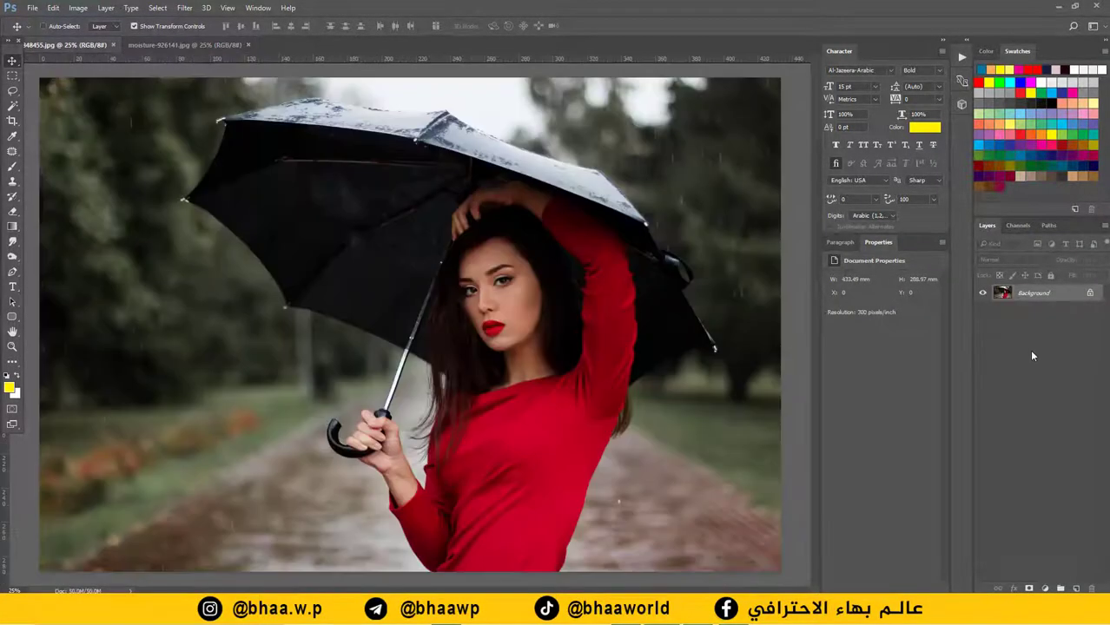
{"action": "left_click_drag", "start_coordinate": [1057, 292], "coordinate": [1059, 588]}
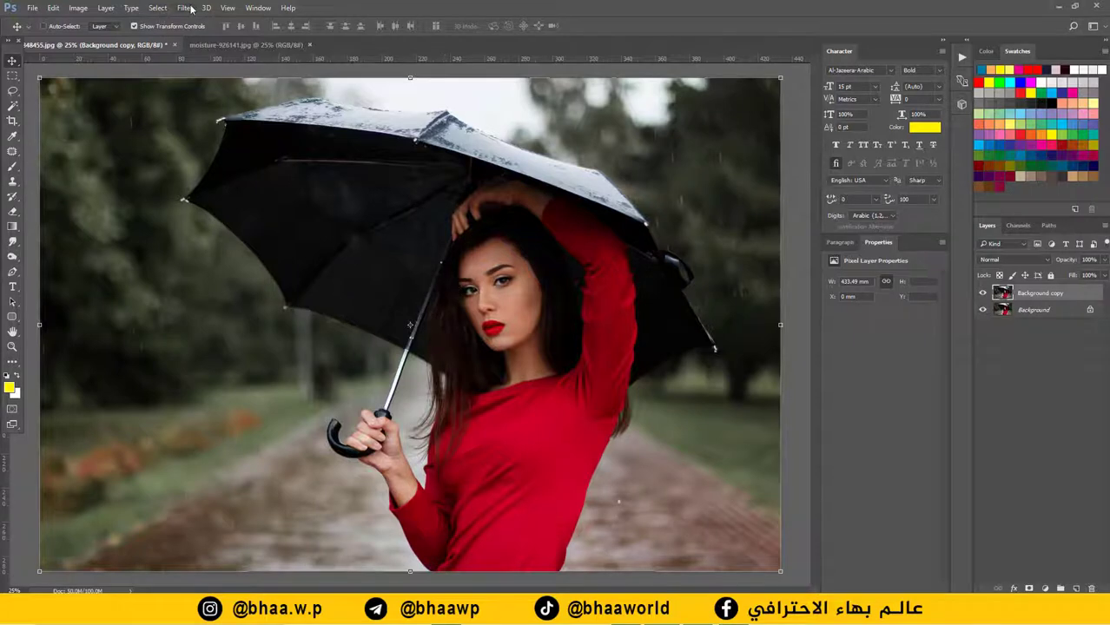
Apply a Gaussian Blur with a 9.8-pixel radius to the Background copy layer and compare it with the original
{"action": "left_click", "coordinate": [184, 8]}
{"action": "mouse_move", "coordinate": [238, 174]}
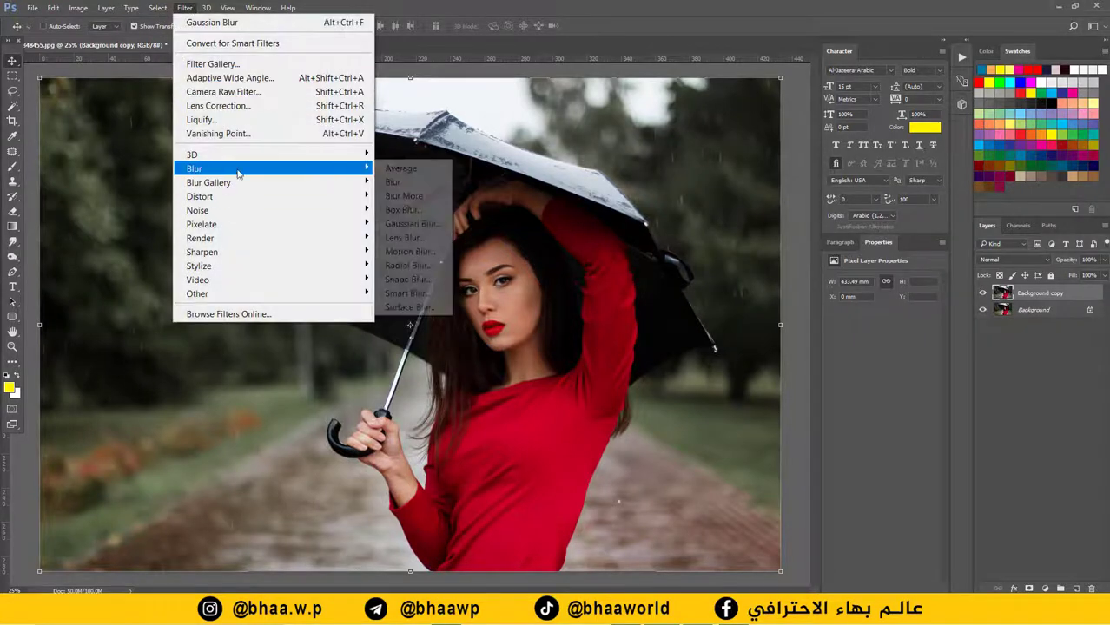
{"action": "left_click", "coordinate": [421, 223]}
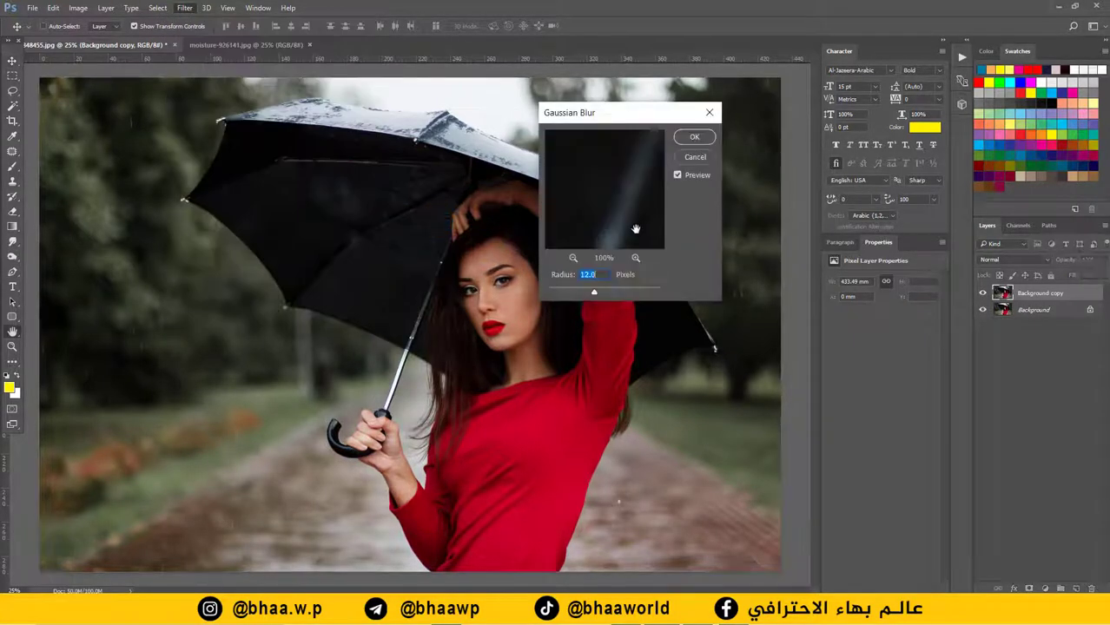
{"action": "mouse_move", "coordinate": [581, 294]}
{"action": "left_mouse_down"}
{"action": "mouse_move", "coordinate": [565, 290]}
{"action": "mouse_move", "coordinate": [596, 296]}
{"action": "mouse_move", "coordinate": [559, 293]}
{"action": "mouse_move", "coordinate": [578, 296]}
{"action": "left_mouse_up"}
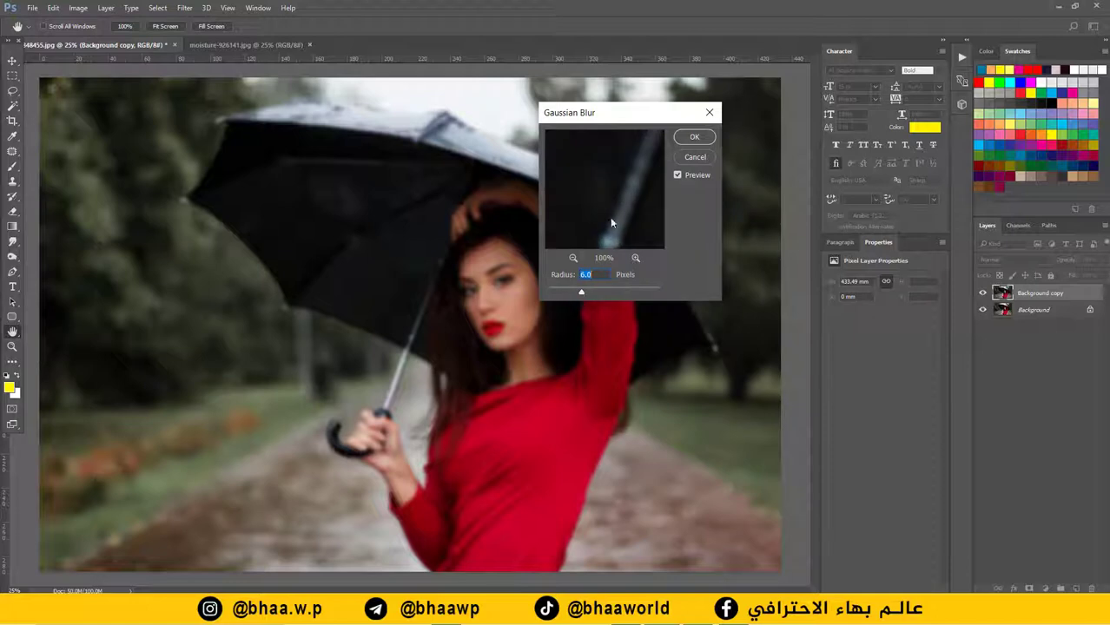
{"action": "left_click_drag", "start_coordinate": [581, 296], "coordinate": [590, 296]}
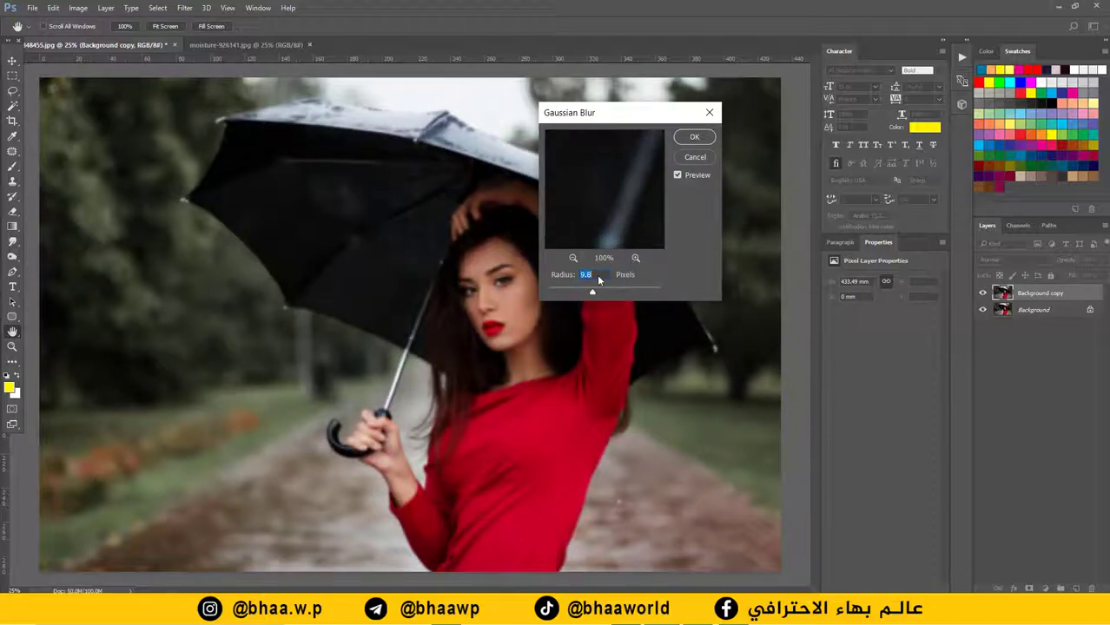
{"action": "left_click", "coordinate": [694, 137]}
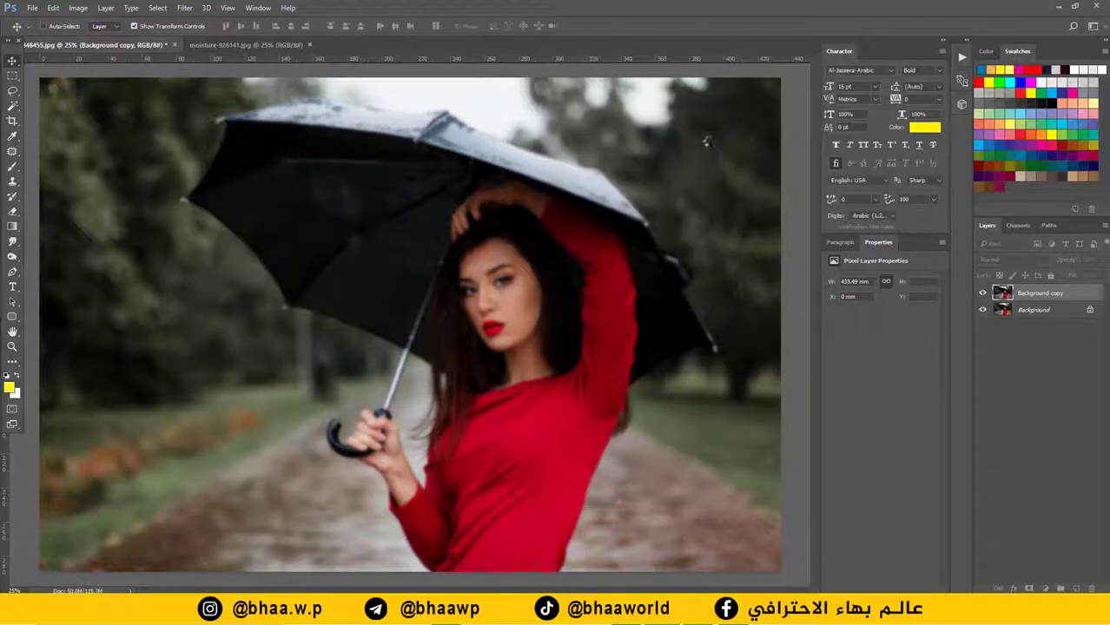
{"action": "left_click", "coordinate": [983, 295]}
{"action": "left_click", "coordinate": [983, 295]}
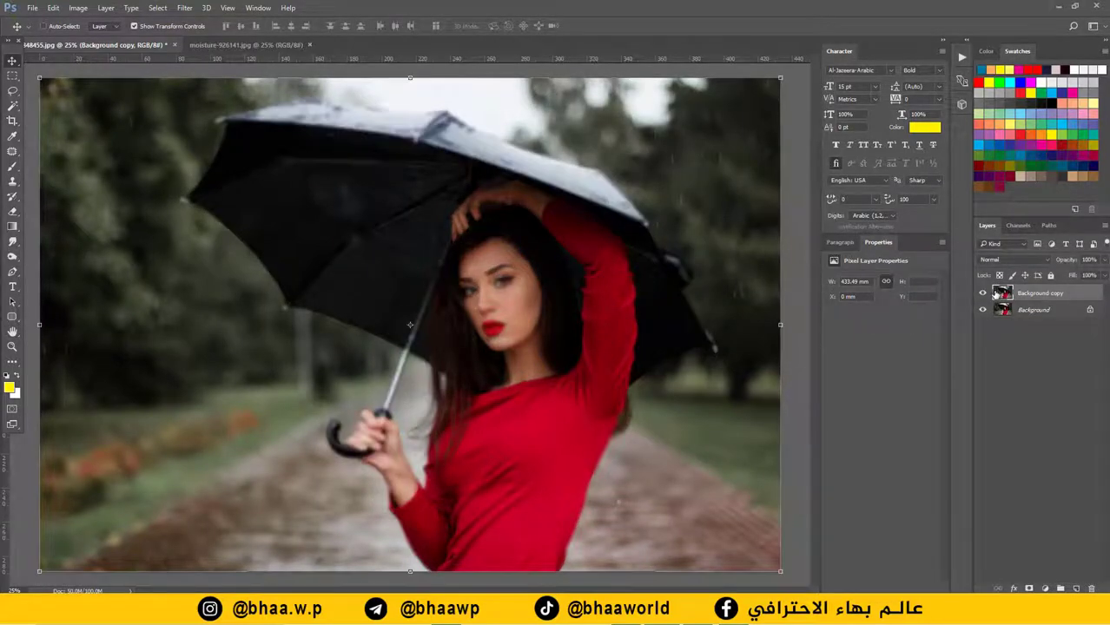
Copy the moisture-926141.jpg glass image into the portrait document as a new layer and scale it to cover the whole photo
{"action": "left_click", "coordinate": [255, 43]}
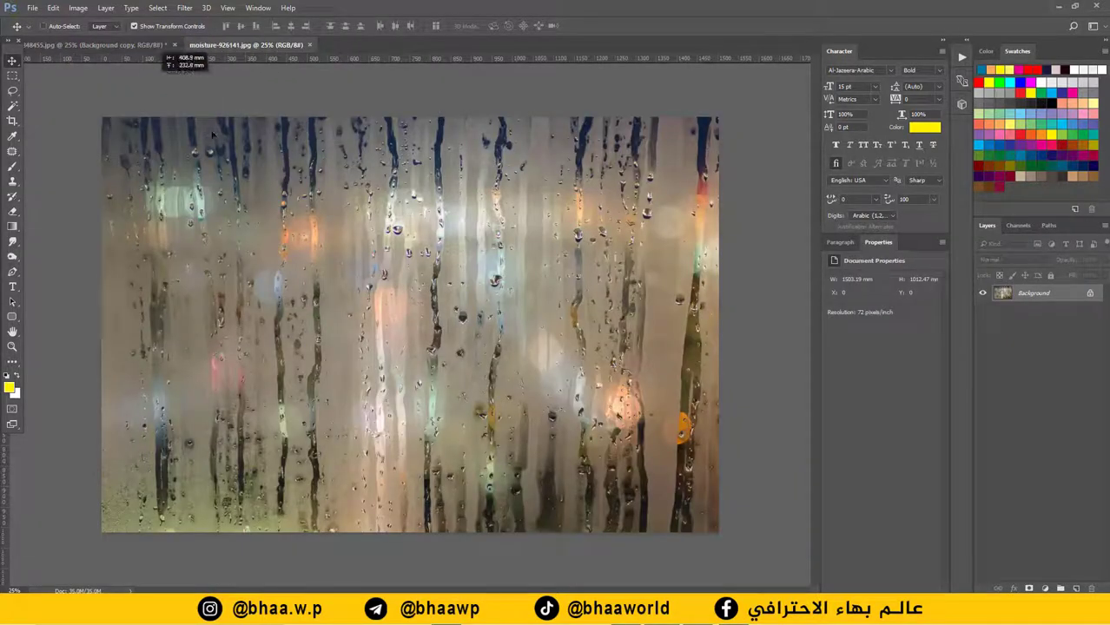
{"action": "left_click_drag", "start_coordinate": [139, 50], "coordinate": [288, 205]}
{"action": "scroll", "coordinate": [396, 259], "scroll_direction": "down", "scroll_amount": 2}
{"action": "left_click_drag", "start_coordinate": [596, 450], "coordinate": [688, 509]}
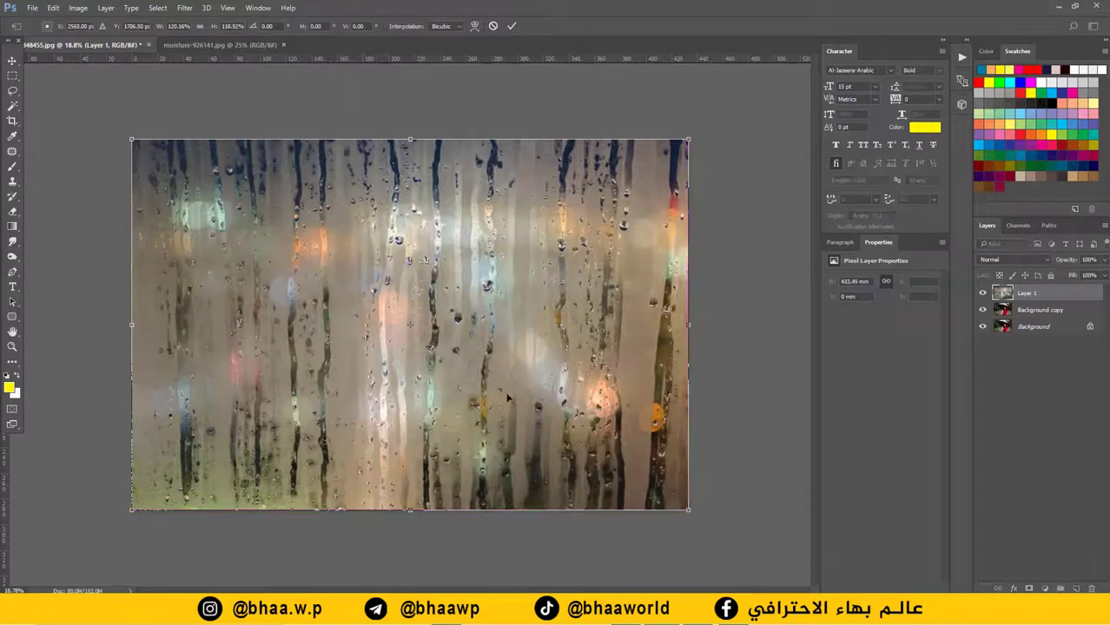
{"action": "left_click", "coordinate": [513, 27]}
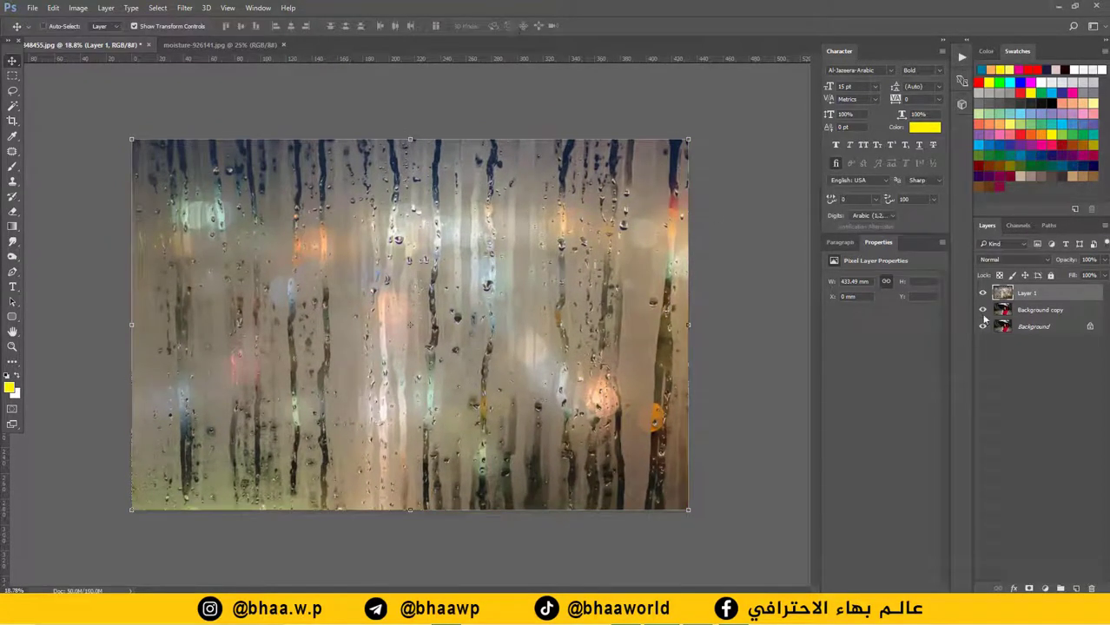
Change the wet glass layer's blend mode to Hard Light
{"action": "left_click", "coordinate": [1048, 260]}
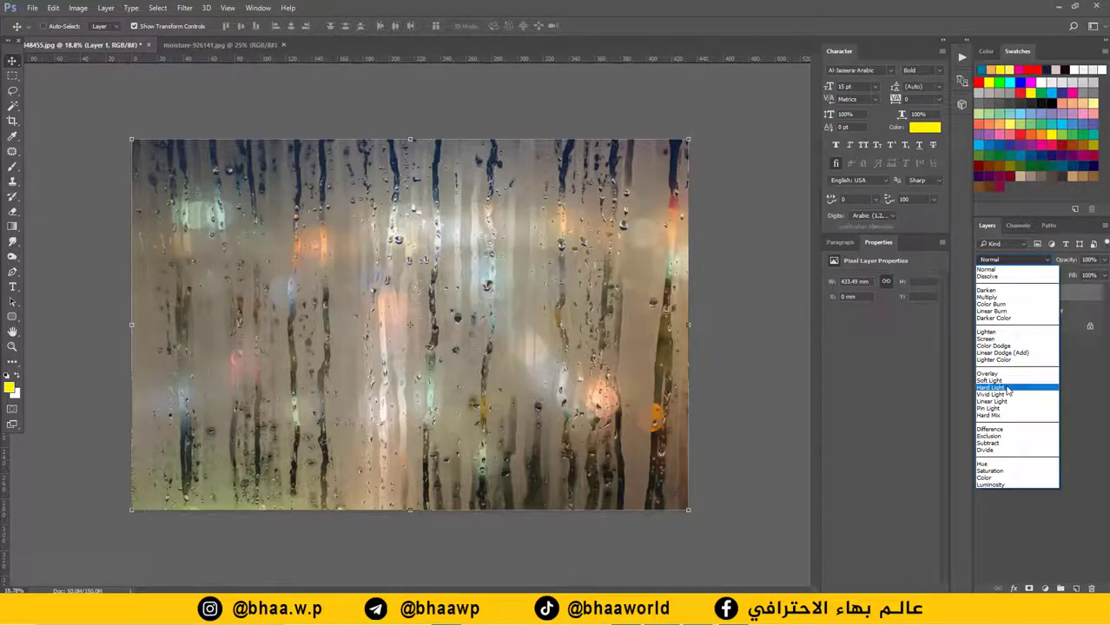
{"action": "left_click", "coordinate": [1007, 388]}
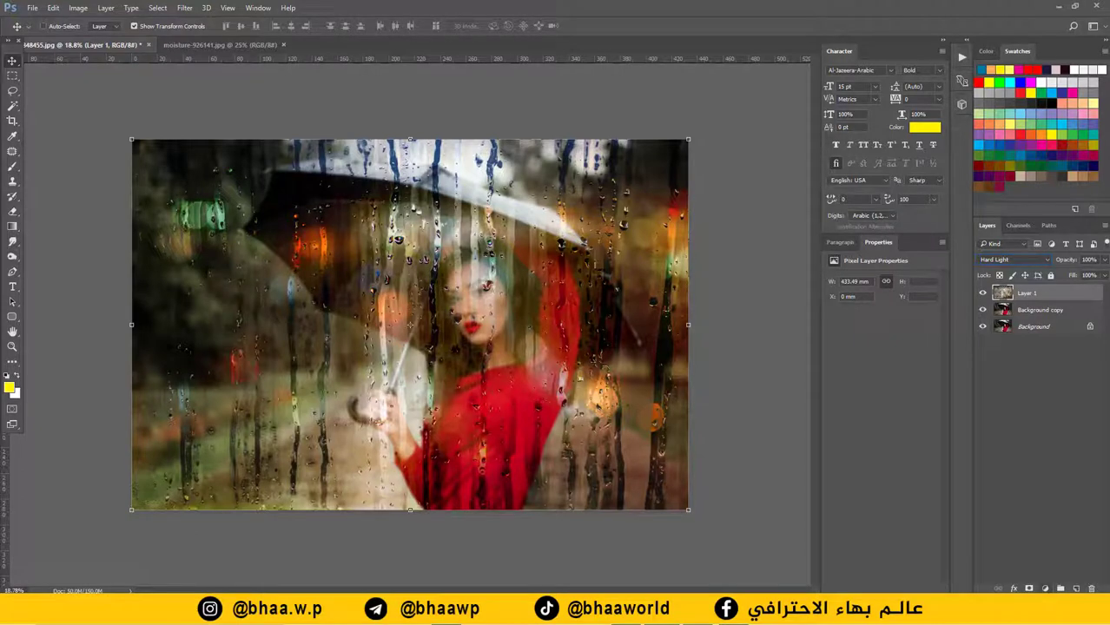
Add a Vibrance adjustment layer above the wet glass layer and clip it to that layer
{"action": "left_click", "coordinate": [1045, 589]}
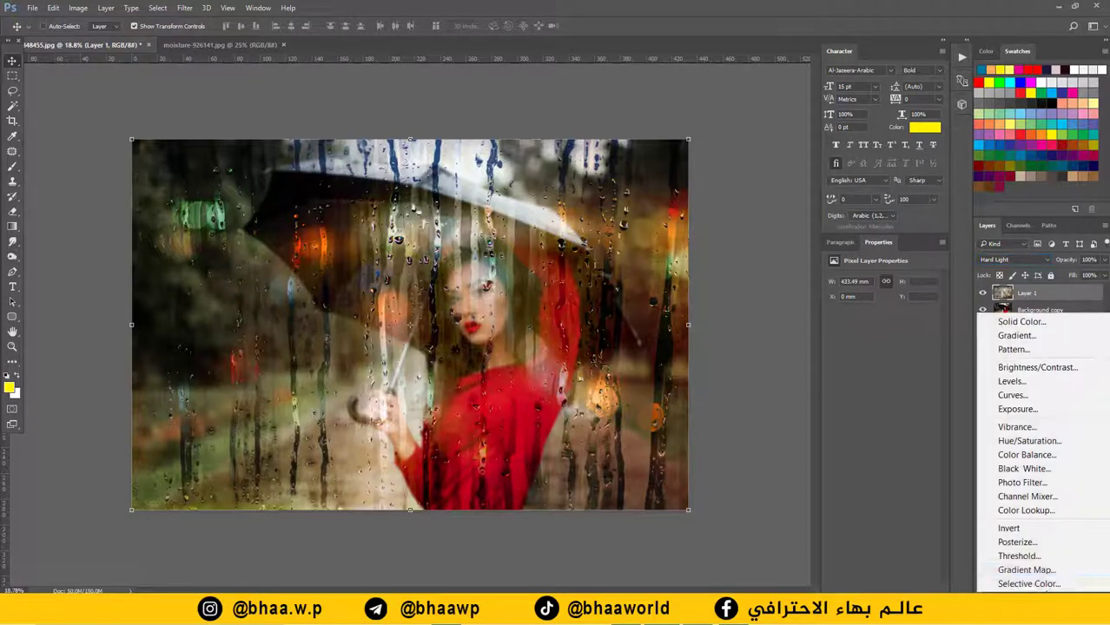
{"action": "left_click", "coordinate": [1030, 427]}
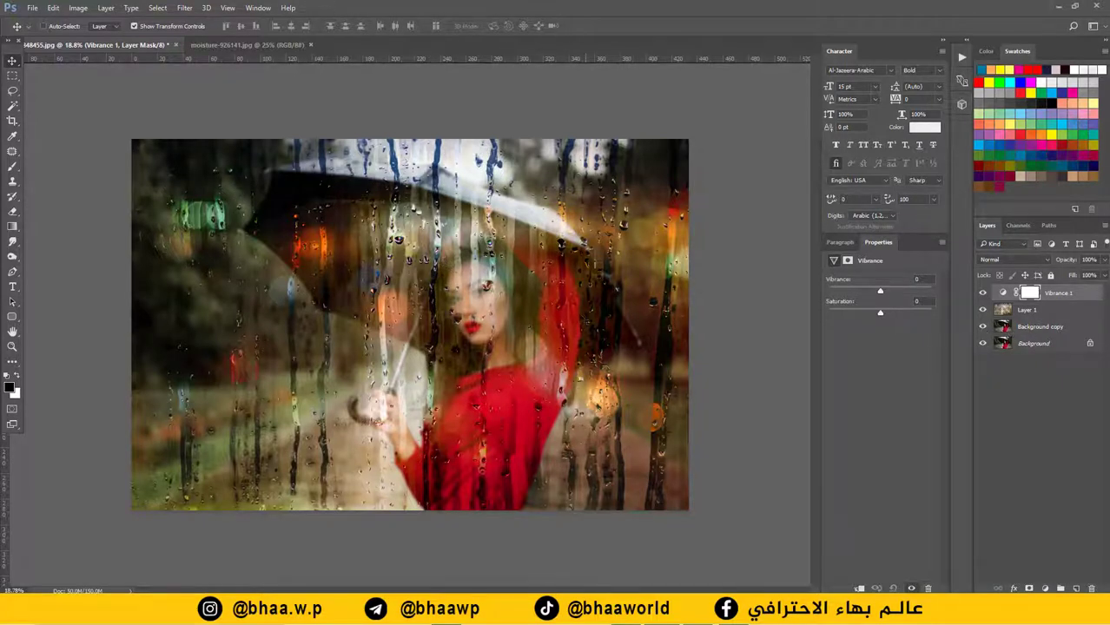
{"action": "right_click", "coordinate": [1073, 294]}
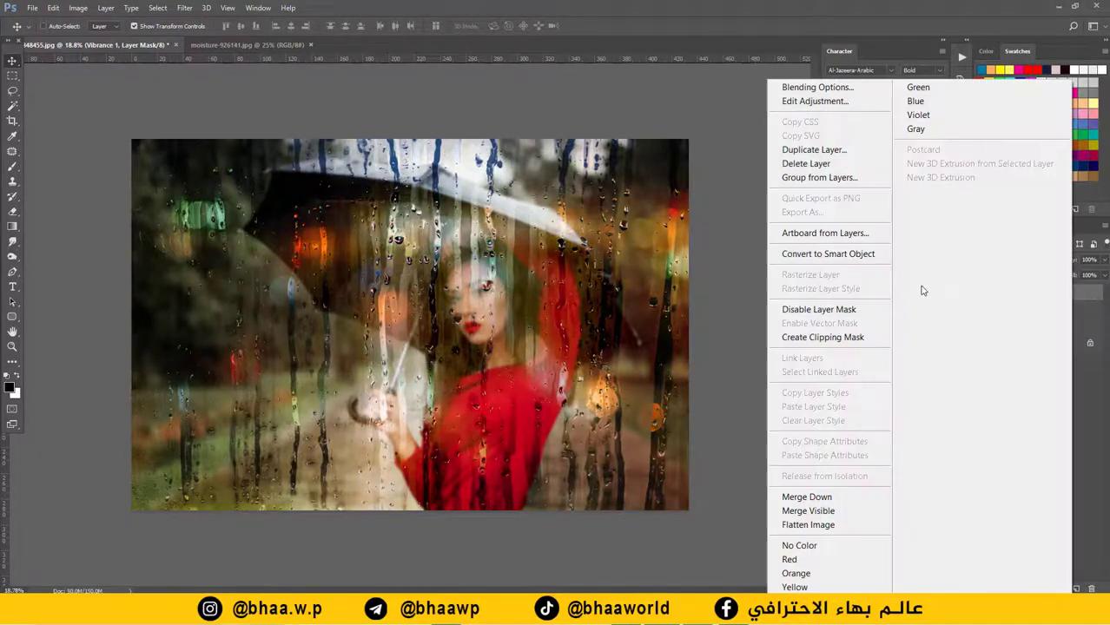
{"action": "left_click", "coordinate": [817, 337]}
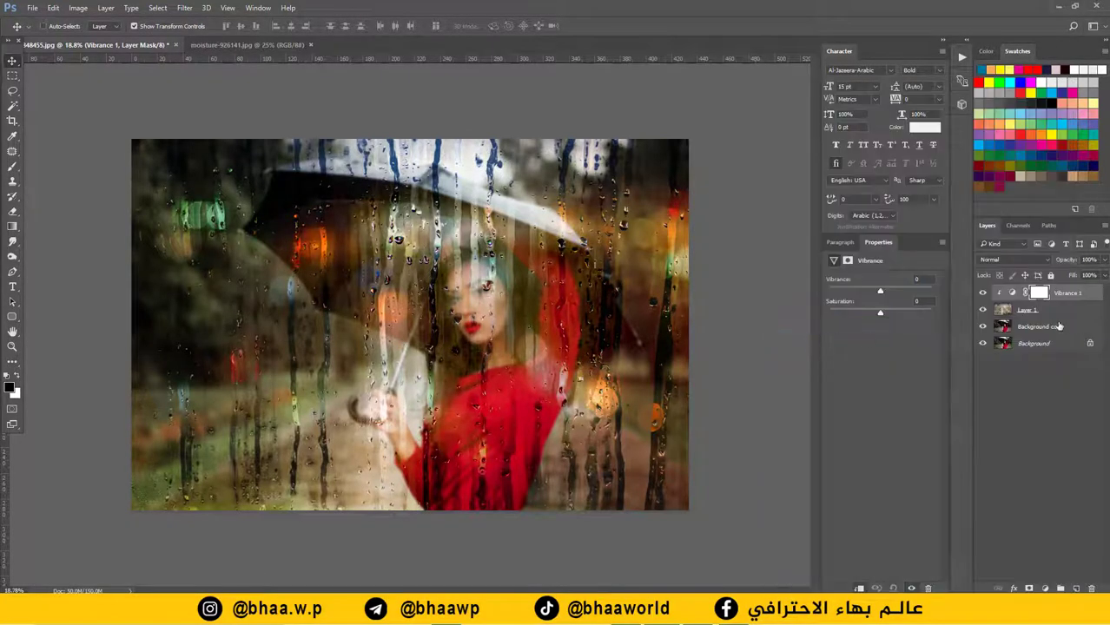
Try full vibrance on the clipped adjustment layer, then lower its Vibrance to -76
{"action": "left_click", "coordinate": [1010, 295]}
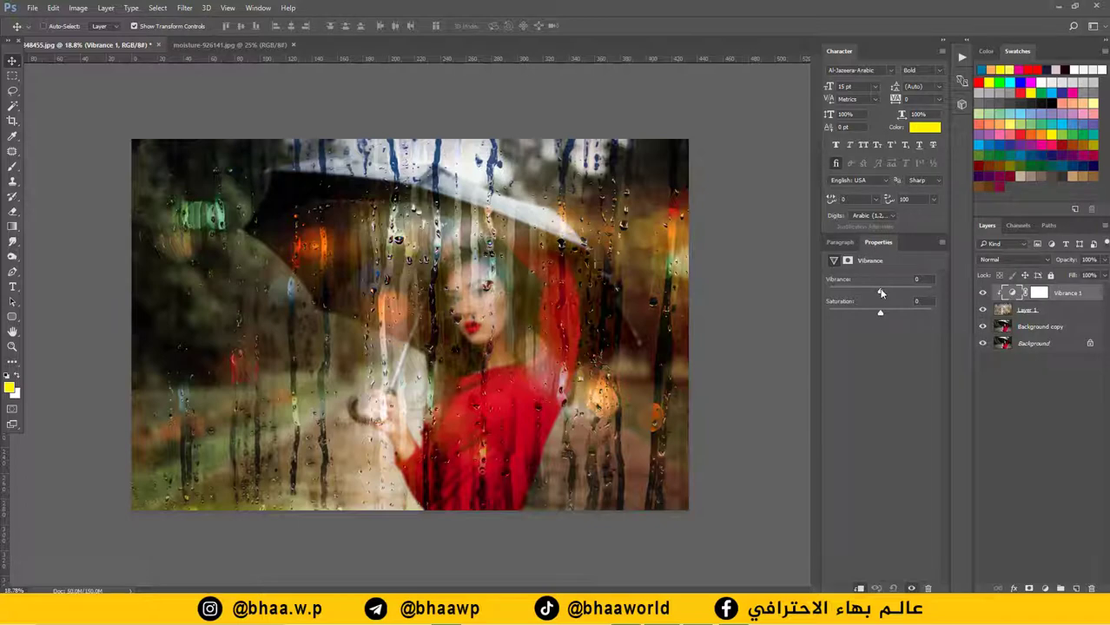
{"action": "left_click_drag", "start_coordinate": [880, 293], "coordinate": [952, 303]}
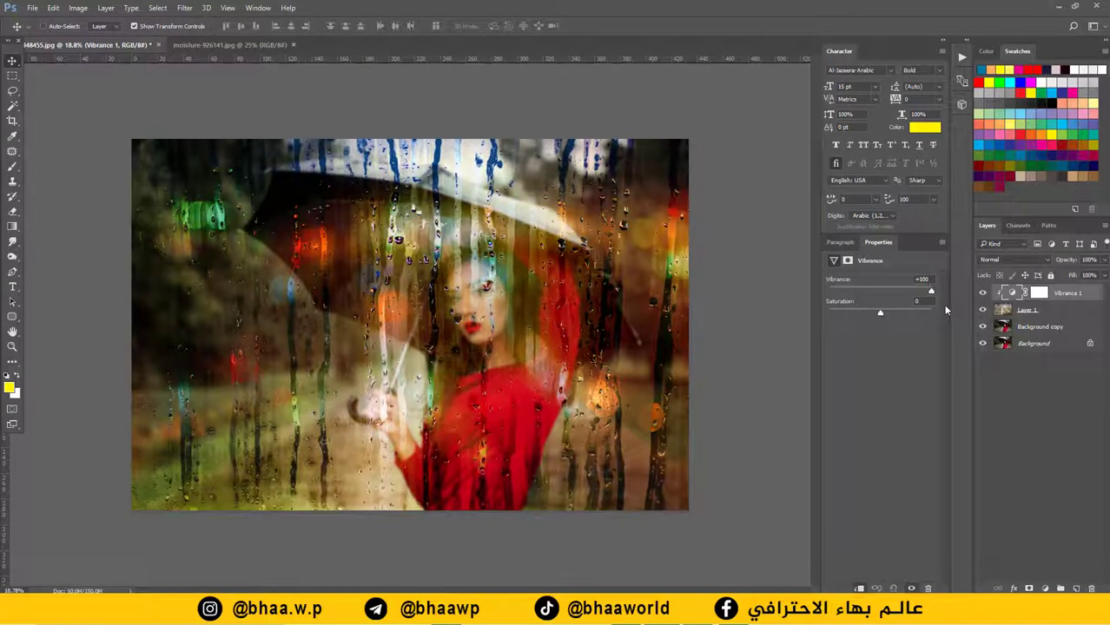
{"action": "left_click_drag", "start_coordinate": [935, 308], "coordinate": [850, 308]}
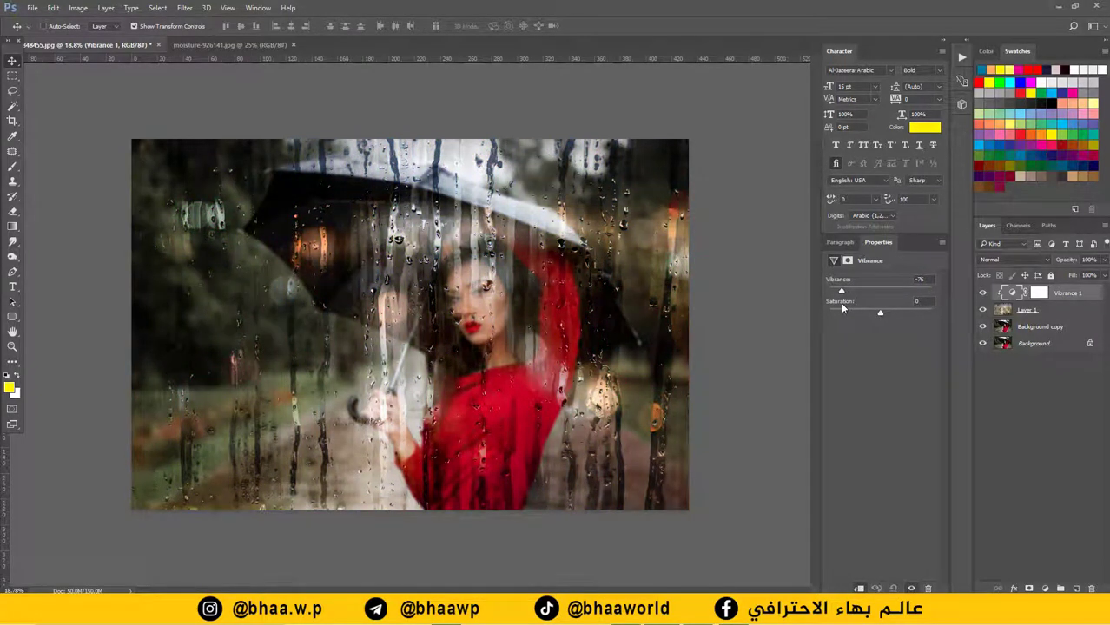
Fine-tune the clipped Vibrance adjustment on the wet glass layer and compare the photo with and without it
{"action": "left_click_drag", "start_coordinate": [842, 306], "coordinate": [837, 301]}
{"action": "left_click", "coordinate": [983, 293]}
{"action": "left_click", "coordinate": [983, 294]}
{"action": "left_click", "coordinate": [1030, 402]}
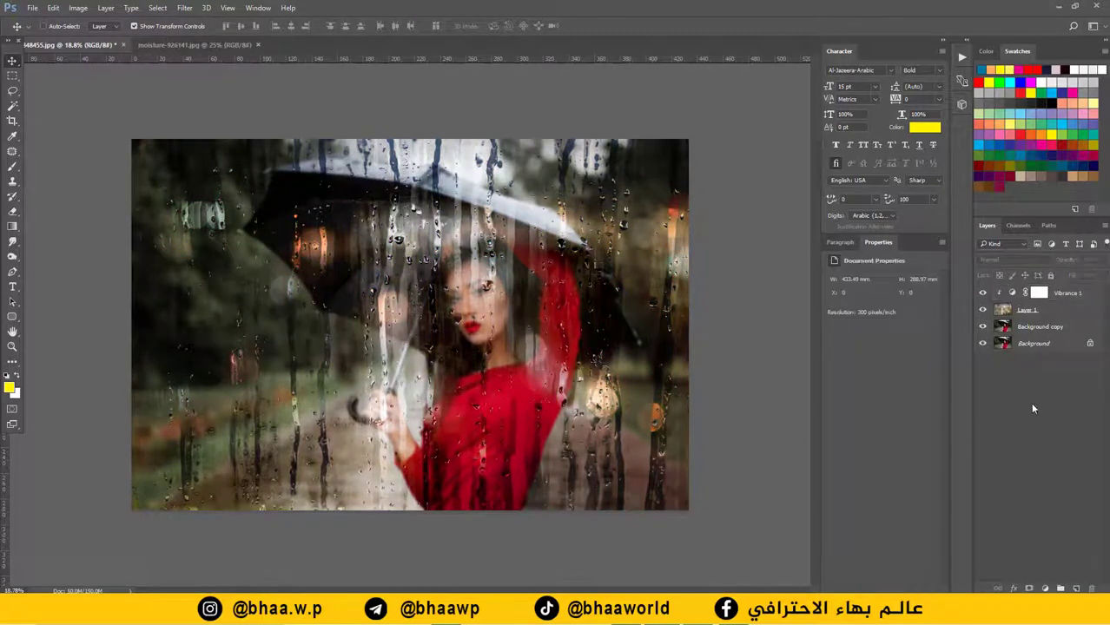
Add a Levels adjustment layer above the Vibrance layer and clip it to the wet glass layer
{"action": "left_click", "coordinate": [1048, 589]}
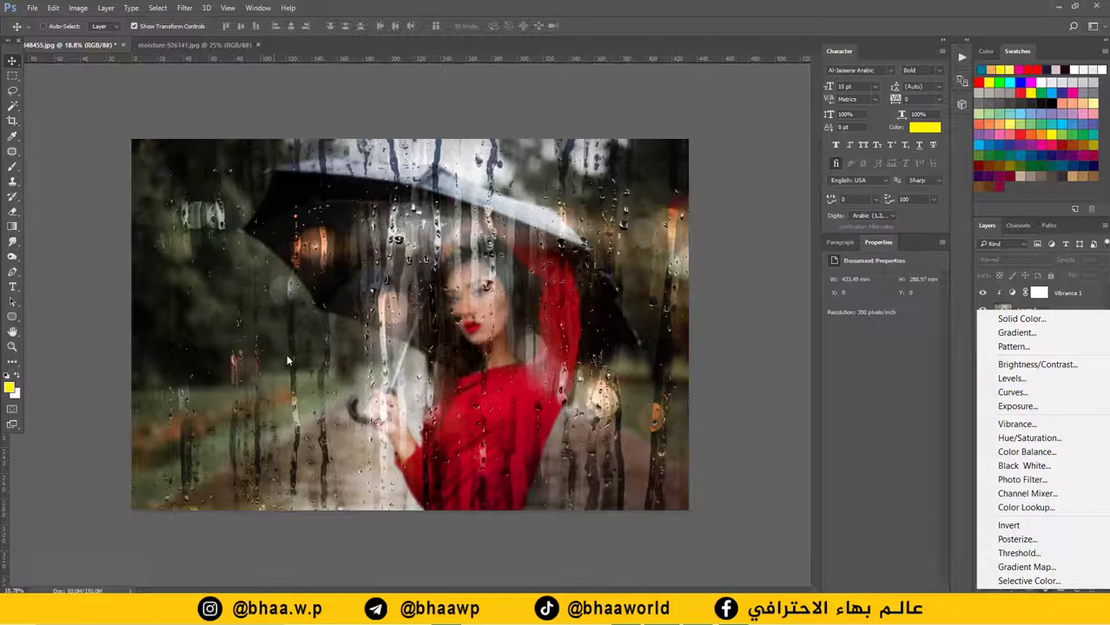
{"action": "left_click", "coordinate": [1019, 380]}
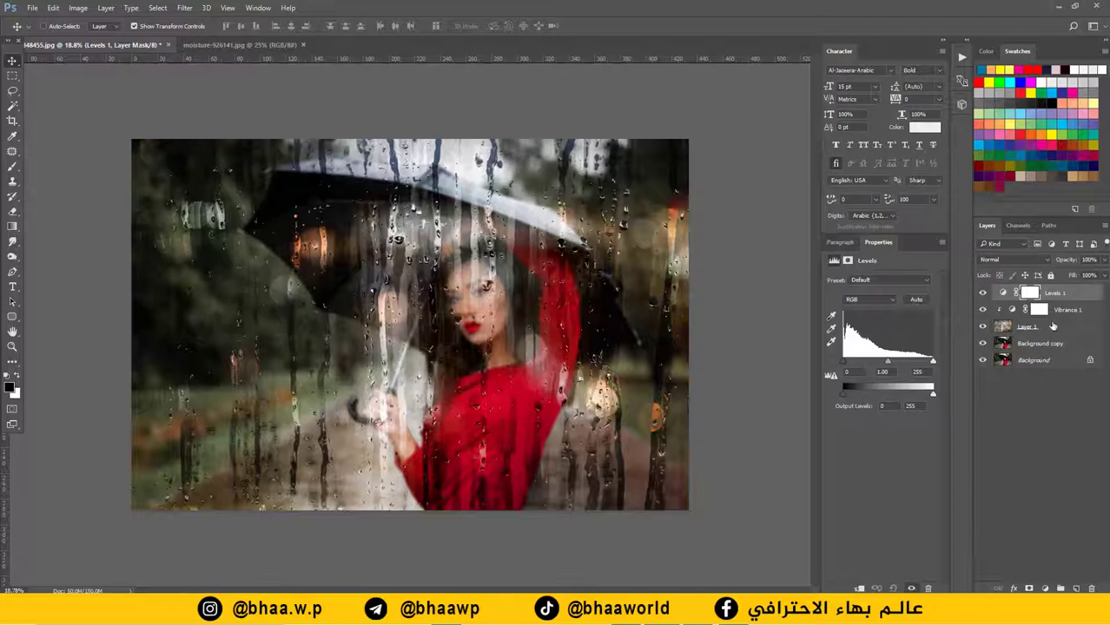
{"action": "right_click", "coordinate": [1067, 292]}
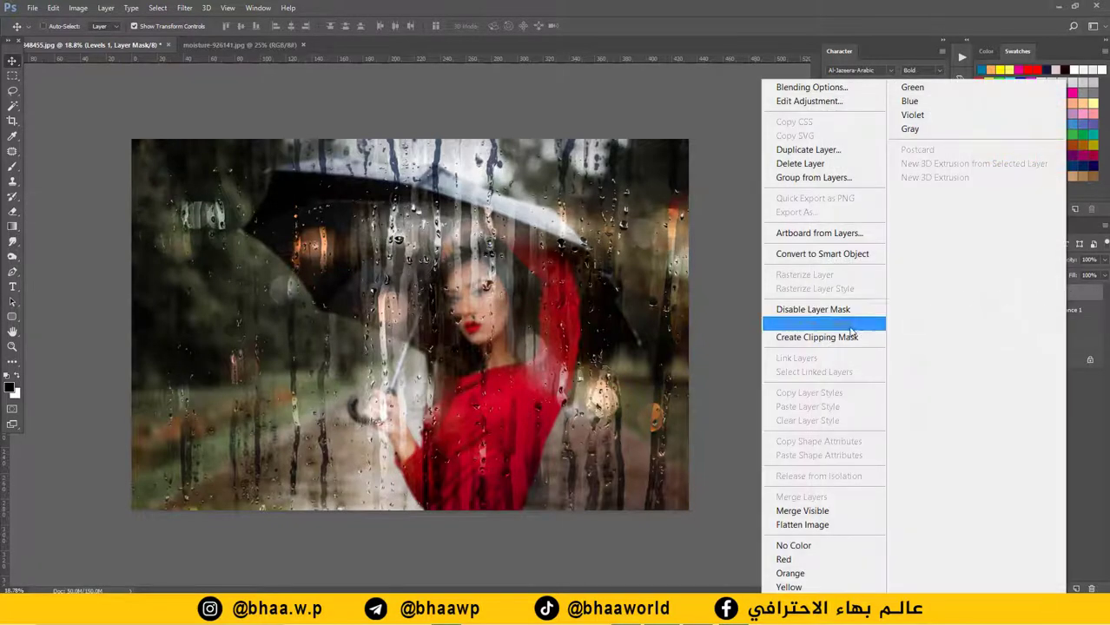
{"action": "left_click", "coordinate": [816, 337]}
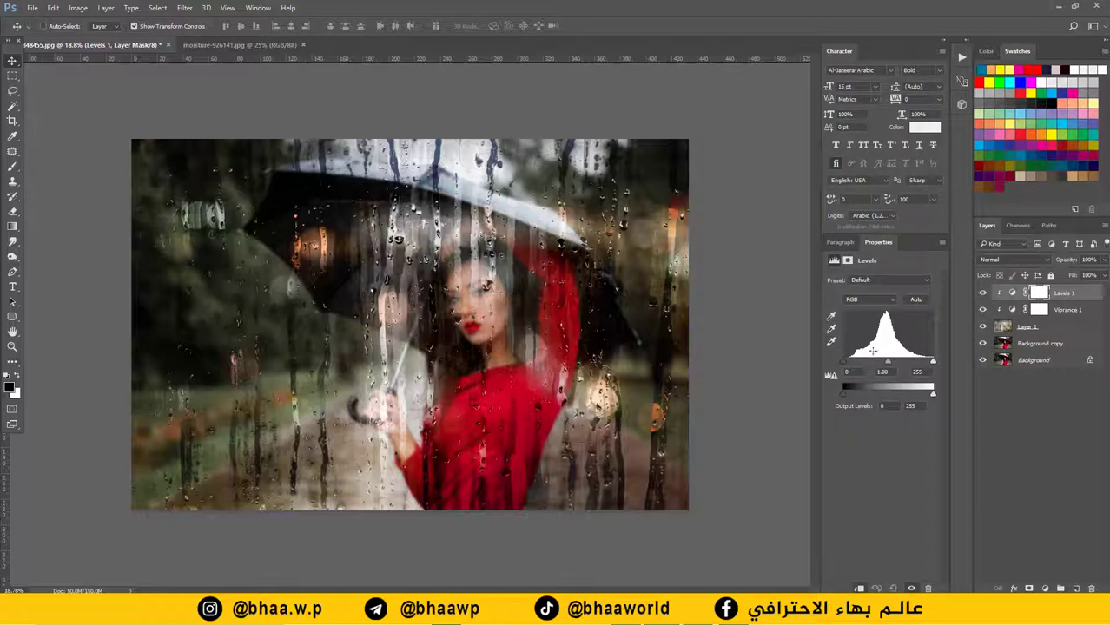
Set the clipped Levels input values to about 38 for shadows, 1.33 for midtones and 242 for highlights
{"action": "left_click_drag", "start_coordinate": [840, 360], "coordinate": [862, 367]}
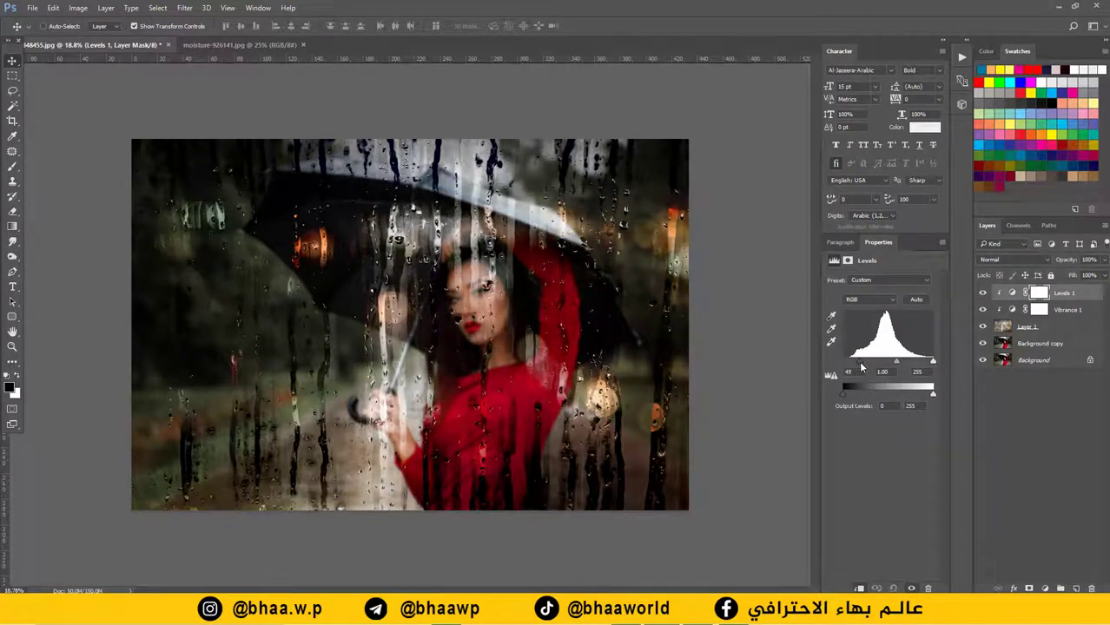
{"action": "left_click_drag", "start_coordinate": [934, 365], "coordinate": [858, 368]}
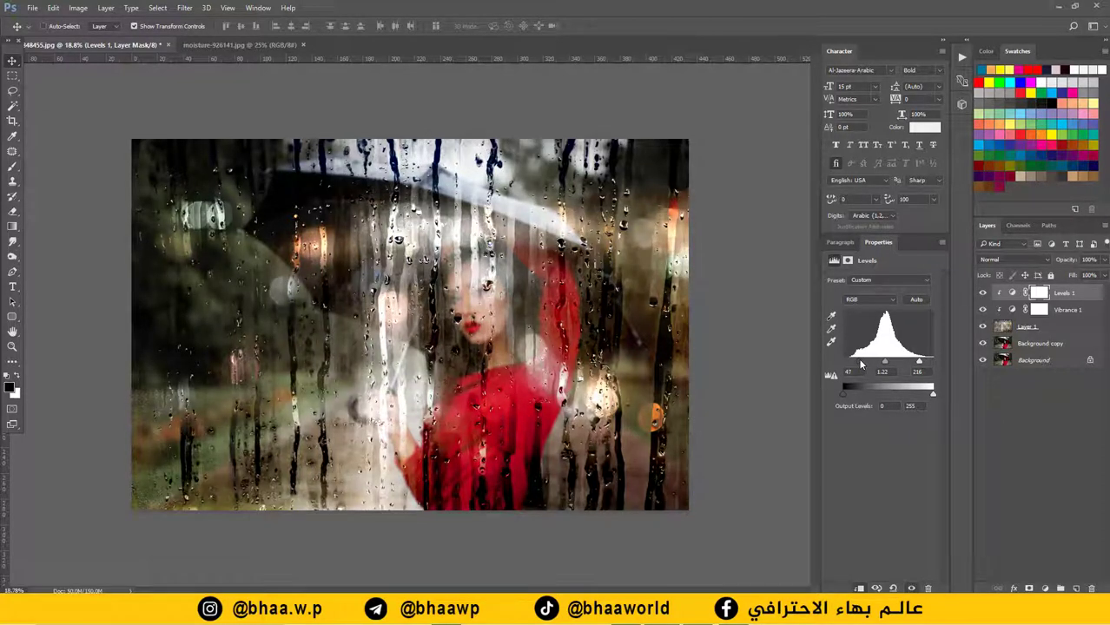
{"action": "left_click_drag", "start_coordinate": [860, 366], "coordinate": [883, 364]}
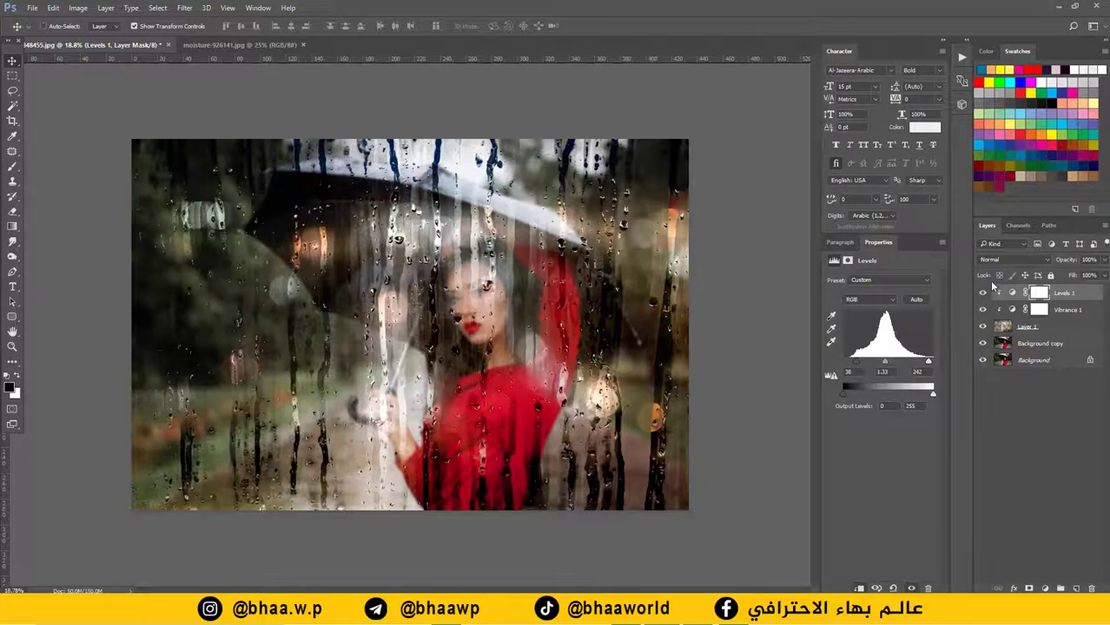
Compare the photo with and without the Levels adjustment, then deselect the layer
{"action": "left_click", "coordinate": [983, 293]}
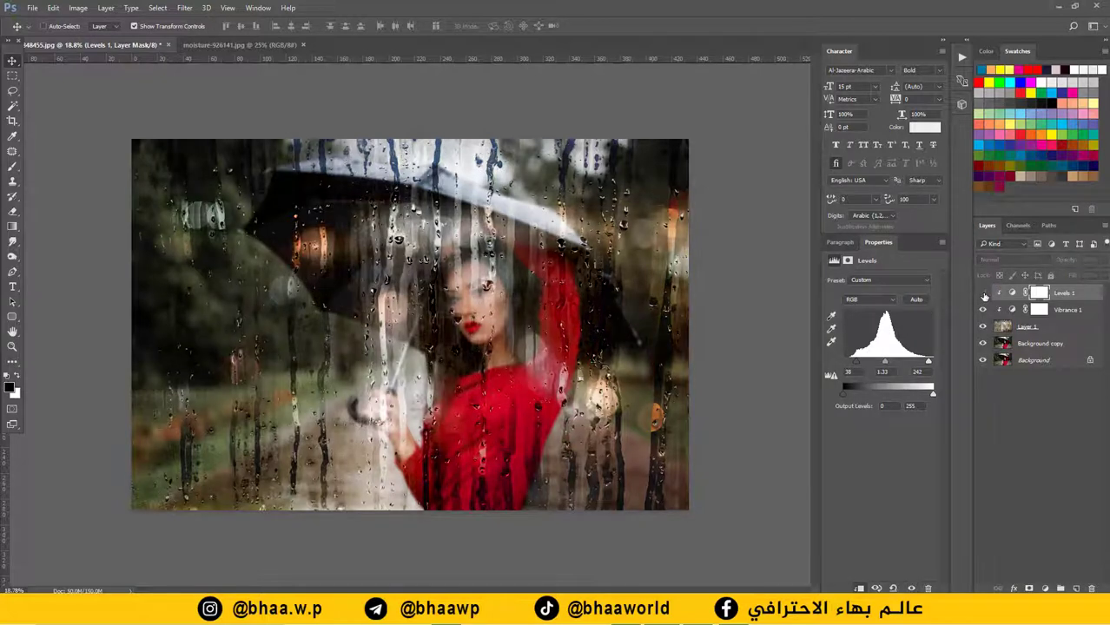
{"action": "left_click", "coordinate": [983, 293]}
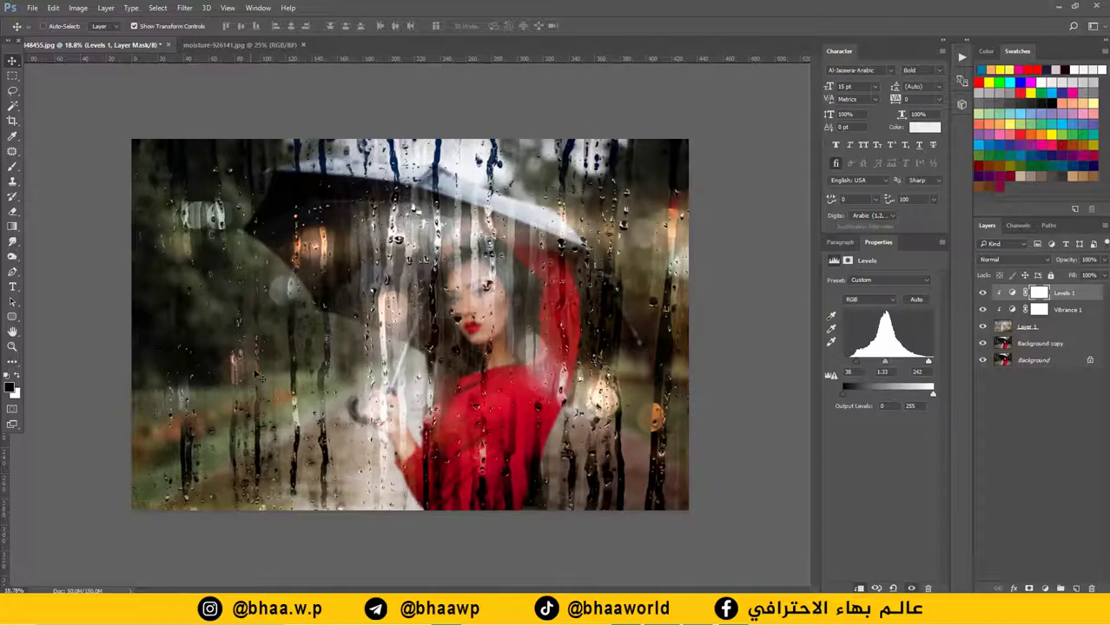
{"action": "left_click", "coordinate": [983, 294]}
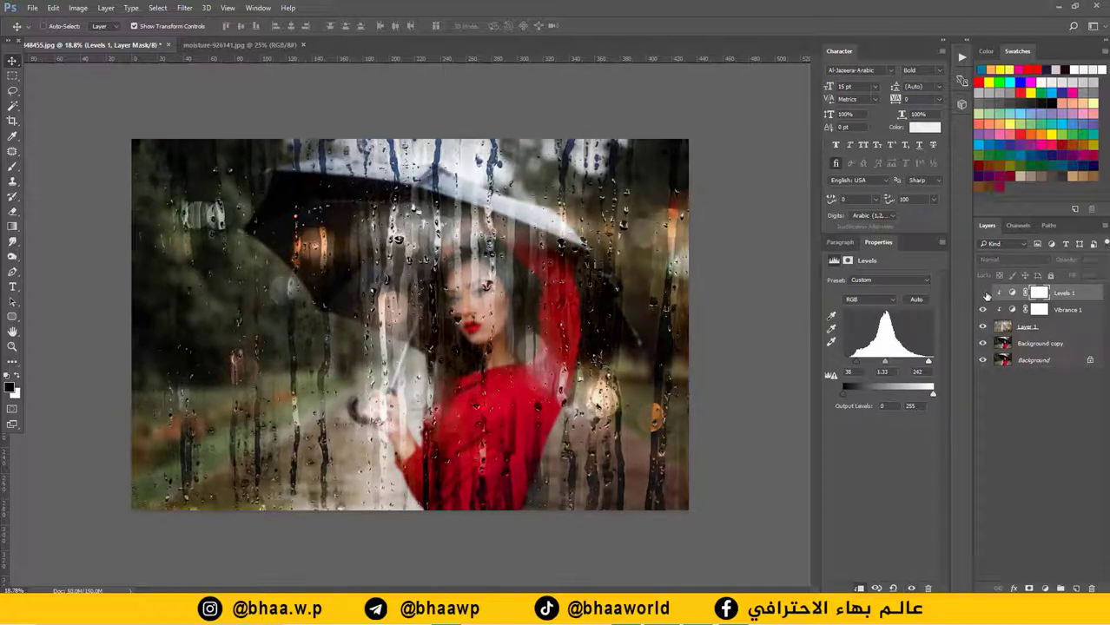
{"action": "left_click", "coordinate": [983, 294]}
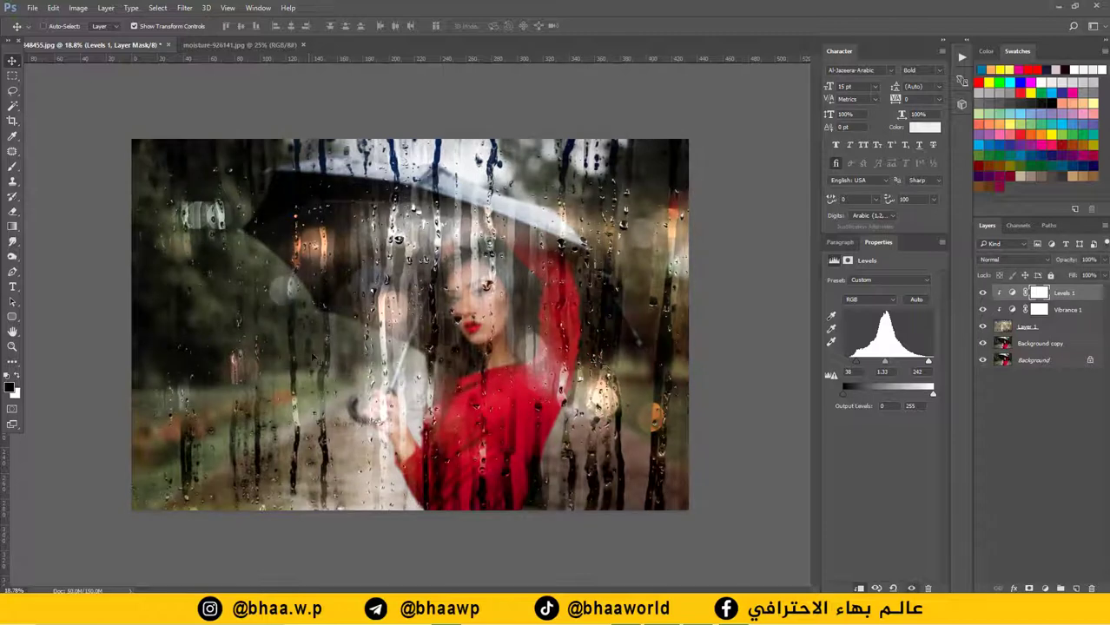
{"action": "left_click", "coordinate": [1001, 443]}
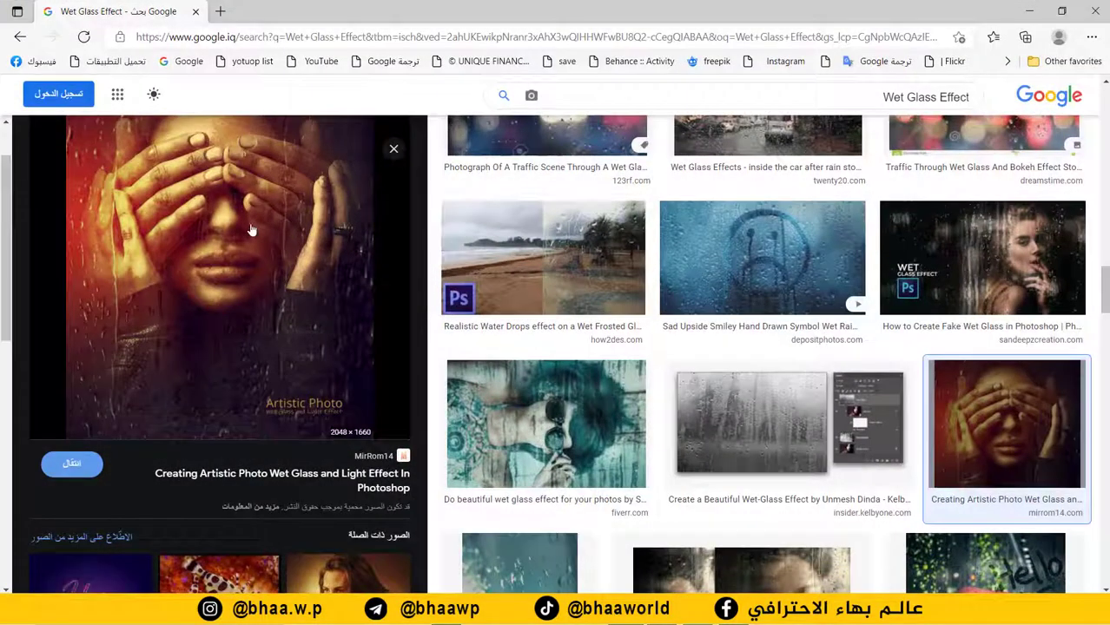
Preview the smiley and traffic-scene wet glass images in the browser's image results as colour references, then return to Photoshop
{"action": "left_click", "coordinate": [764, 257]}
{"action": "scroll", "coordinate": [538, 260], "scroll_direction": "up", "scroll_amount": 3}
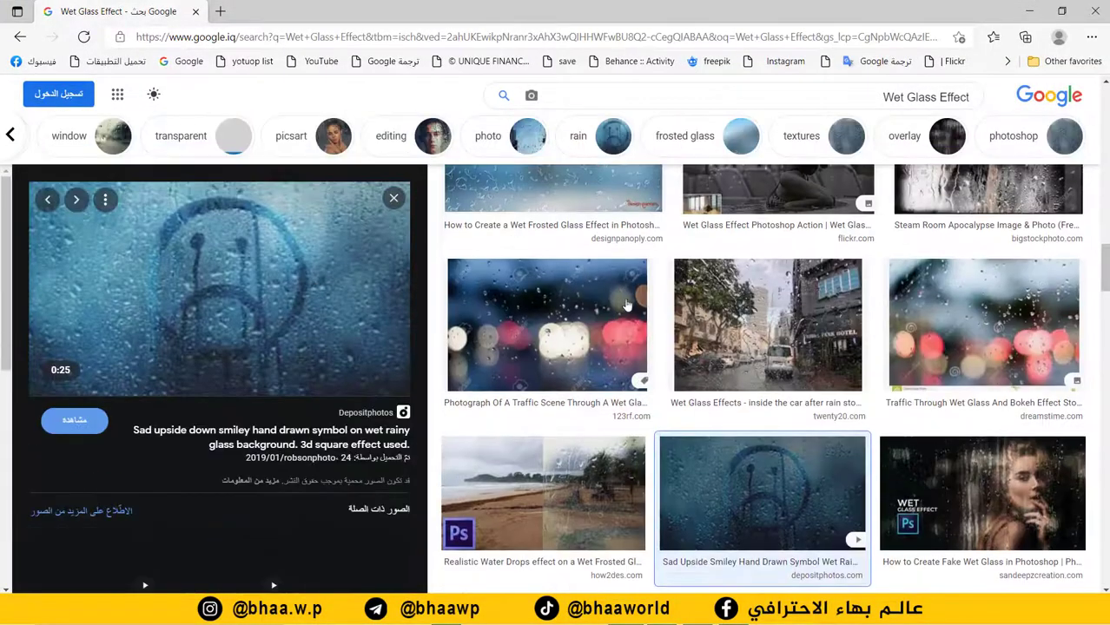
{"action": "left_click", "coordinate": [547, 326]}
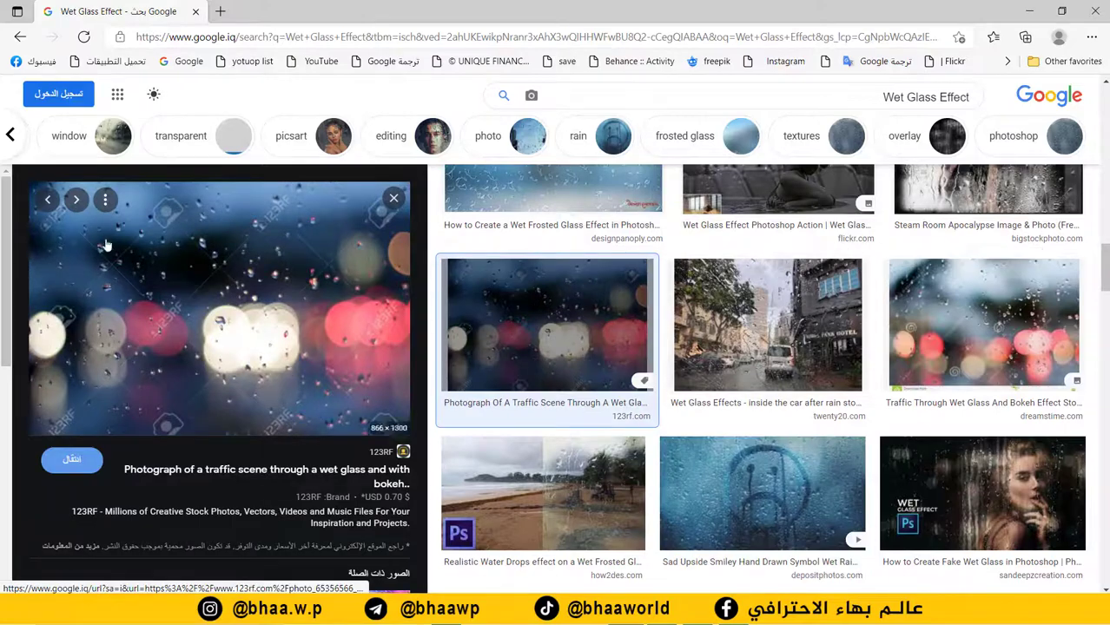
{"action": "left_click", "coordinate": [1029, 10]}
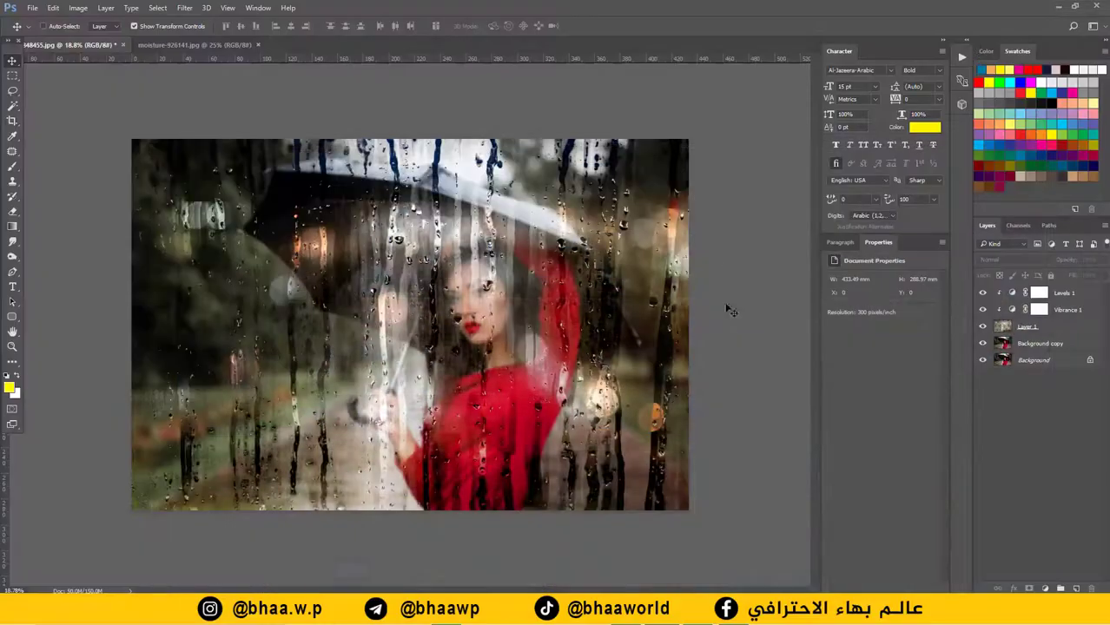
Add a Curves adjustment layer on top and raise the Blue channel's midtones to about input 112, output 144
{"action": "left_click", "coordinate": [1044, 588]}
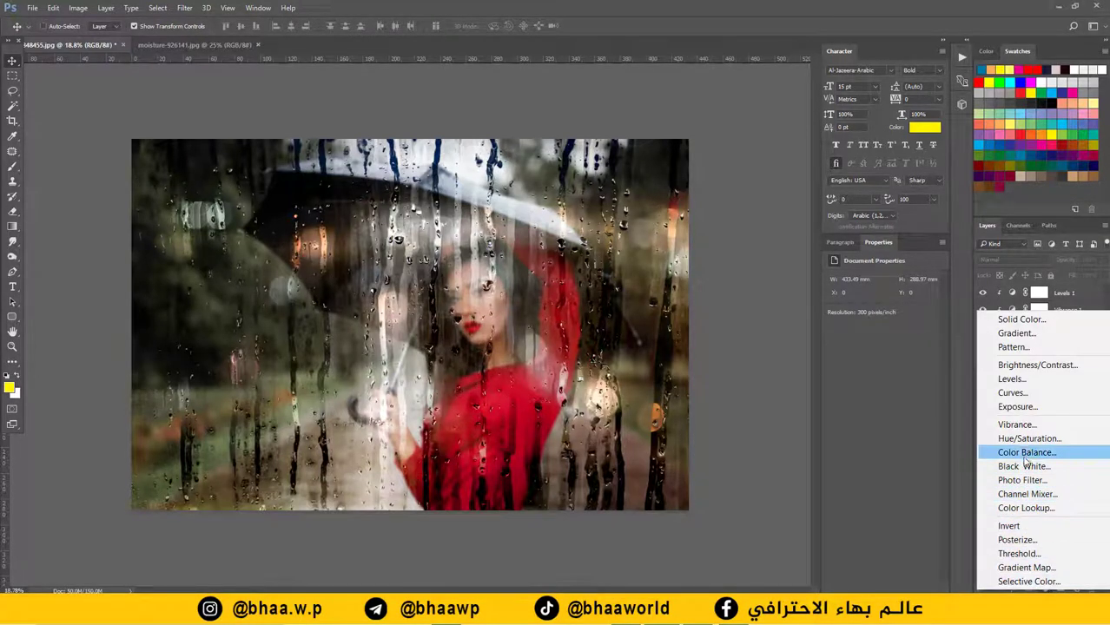
{"action": "left_click", "coordinate": [1027, 393]}
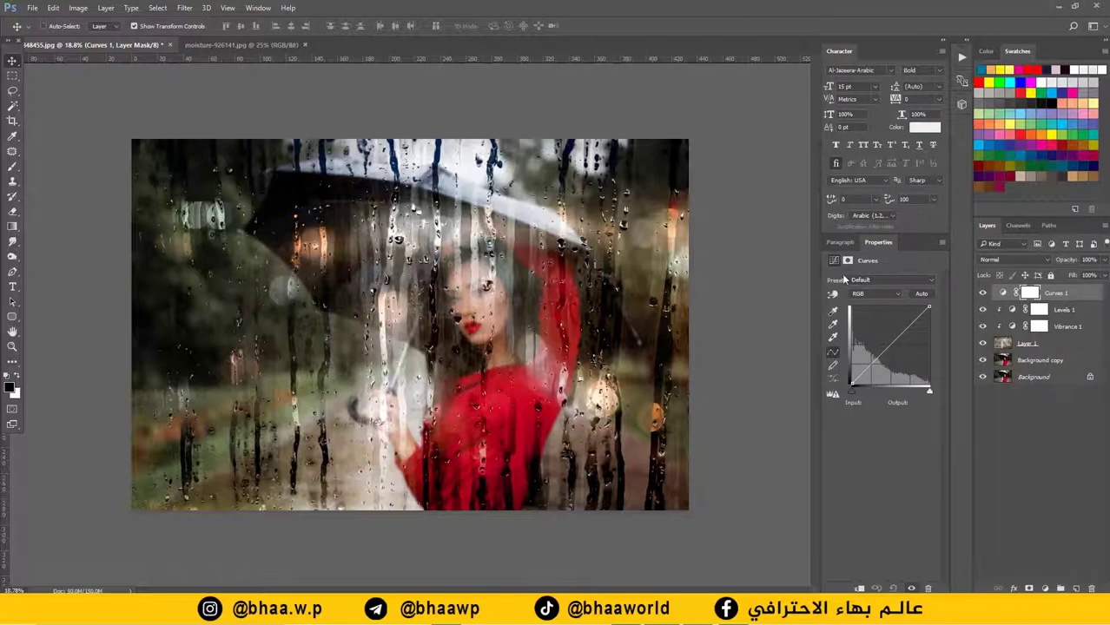
{"action": "left_click", "coordinate": [896, 294]}
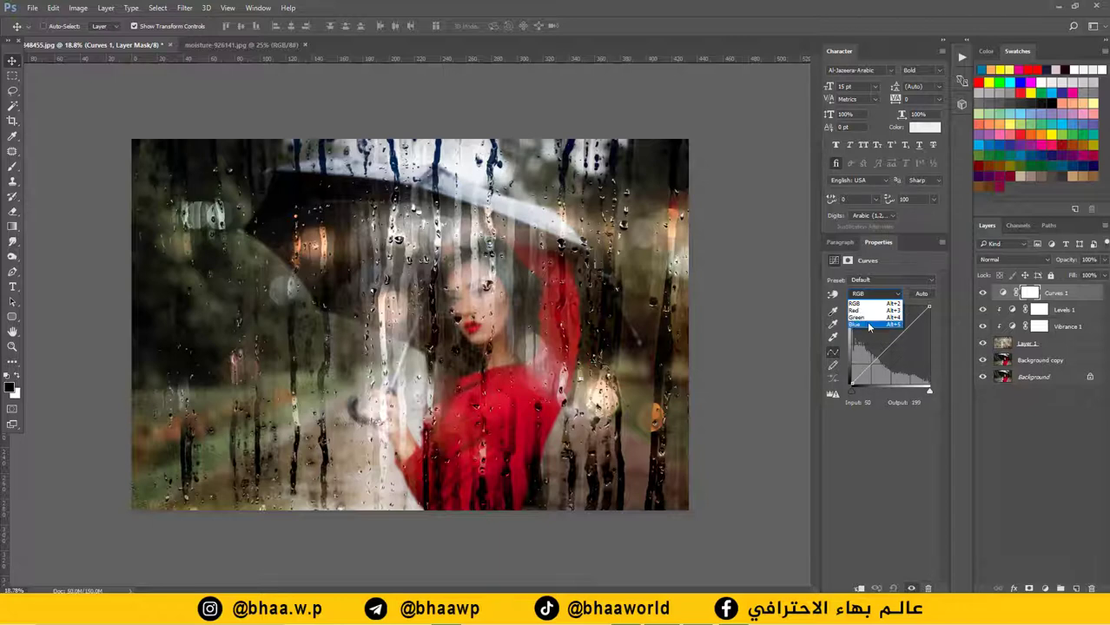
{"action": "left_click", "coordinate": [868, 325]}
{"action": "left_click_drag", "start_coordinate": [889, 345], "coordinate": [885, 338]}
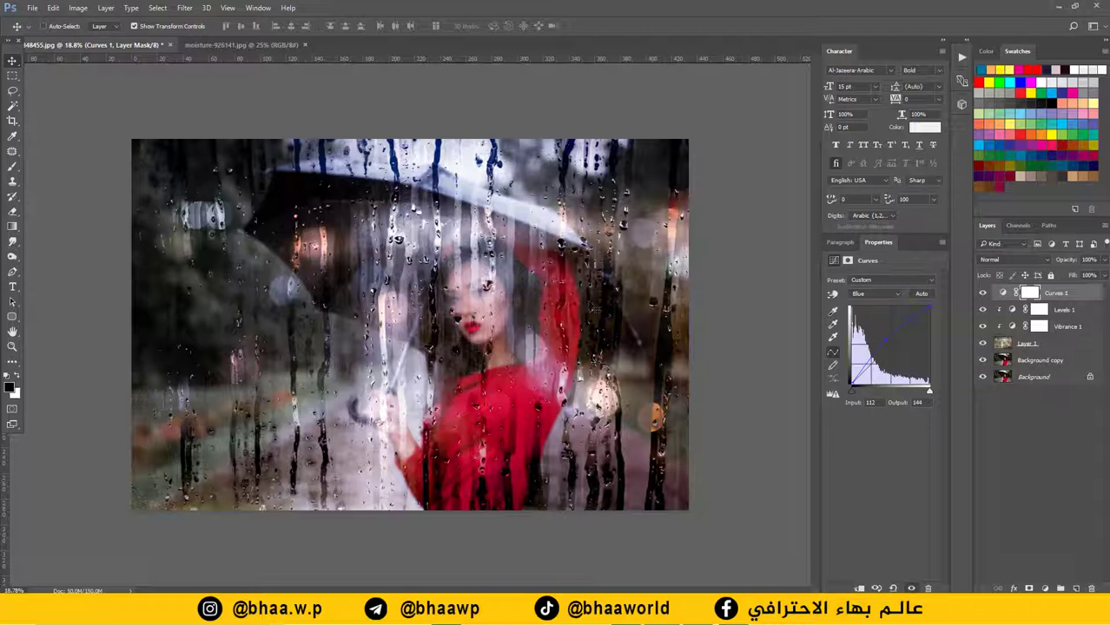
Raise the Green channel's midtones slightly on the Curves layer and lift the Red channel's midtones to input 130, output 153
{"action": "left_click", "coordinate": [890, 295]}
{"action": "left_click", "coordinate": [859, 319]}
{"action": "left_click_drag", "start_coordinate": [887, 349], "coordinate": [886, 341]}
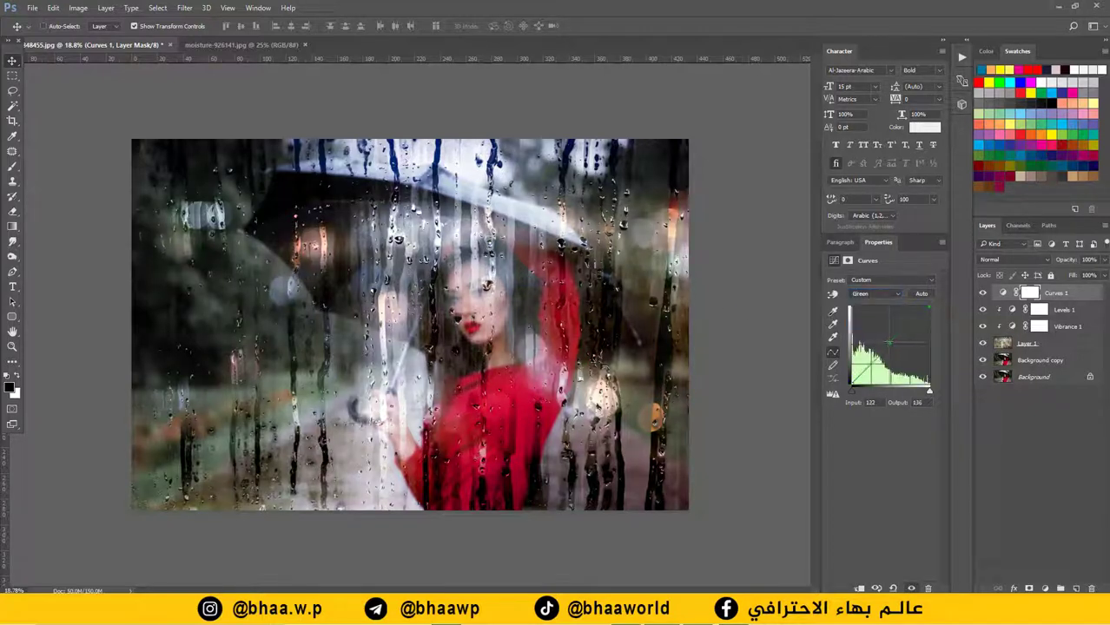
{"action": "left_click", "coordinate": [894, 293]}
{"action": "left_click", "coordinate": [877, 310]}
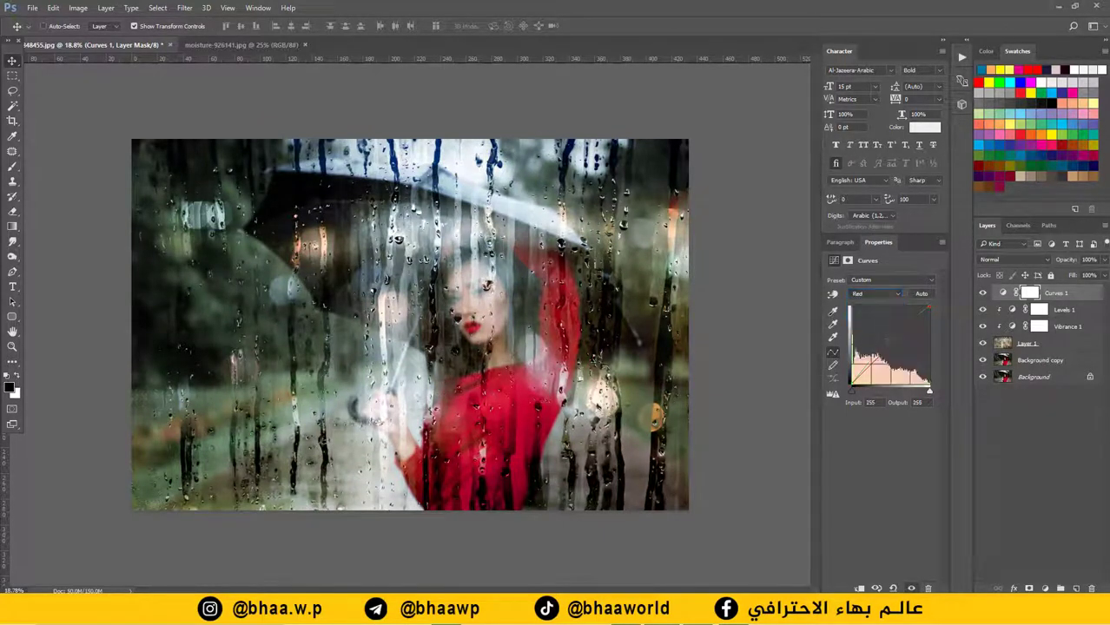
{"action": "left_click", "coordinate": [891, 347]}
{"action": "left_click_drag", "start_coordinate": [890, 347], "coordinate": [891, 337]}
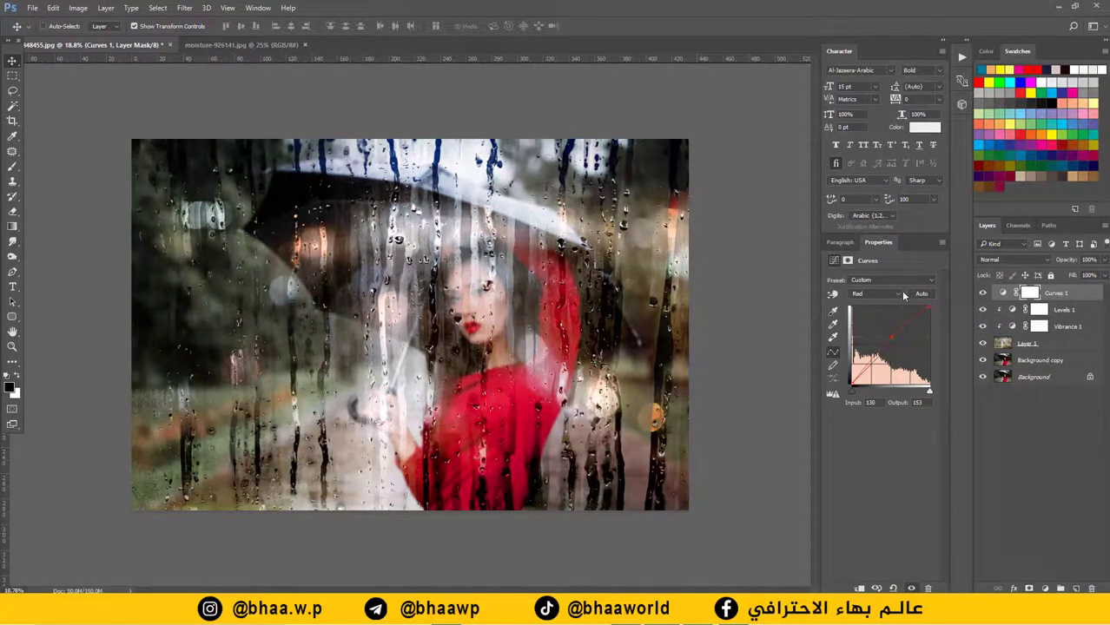
Readjust the Curves midtone points to input 111, output 128 for Green and input 104, output 150 for Blue
{"action": "left_click", "coordinate": [903, 296]}
{"action": "left_click", "coordinate": [877, 321]}
{"action": "left_click", "coordinate": [889, 343]}
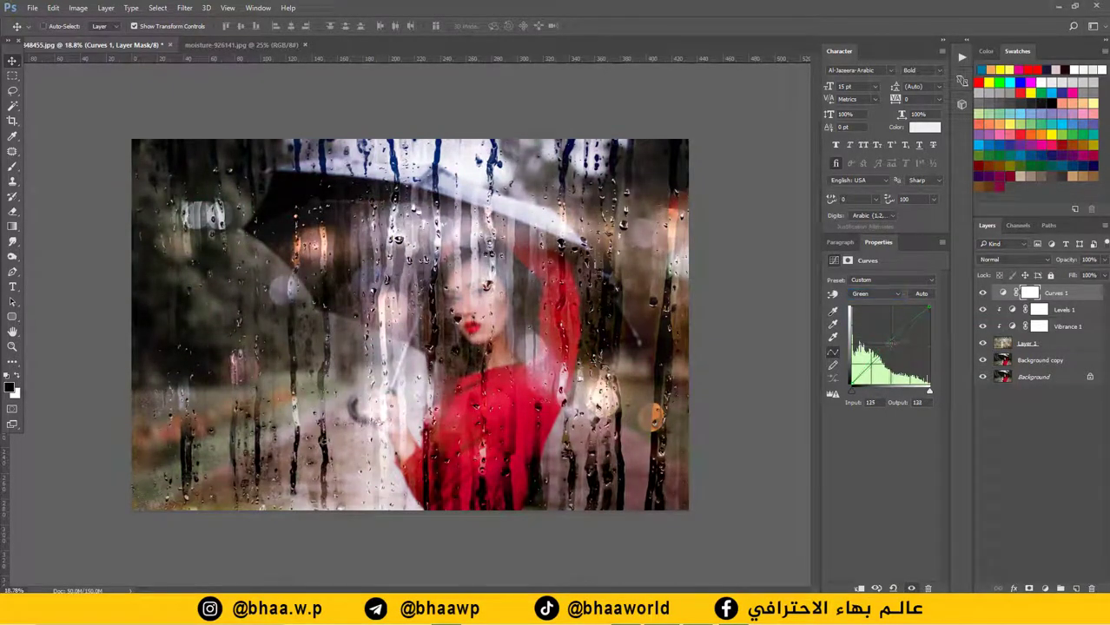
{"action": "left_click_drag", "start_coordinate": [889, 343], "coordinate": [884, 345]}
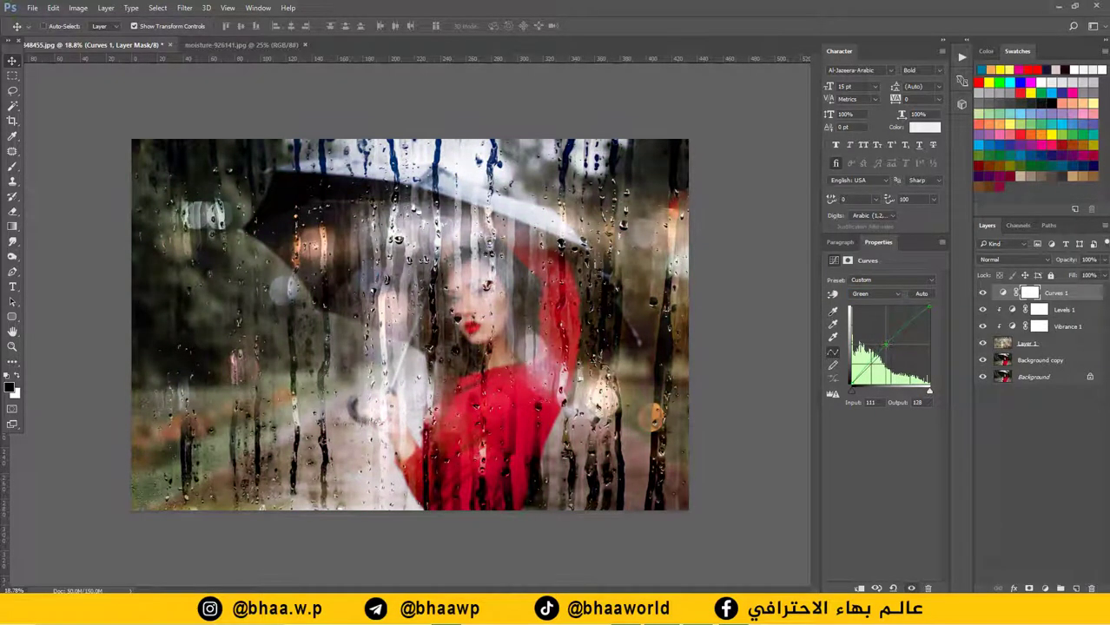
{"action": "left_click", "coordinate": [898, 297]}
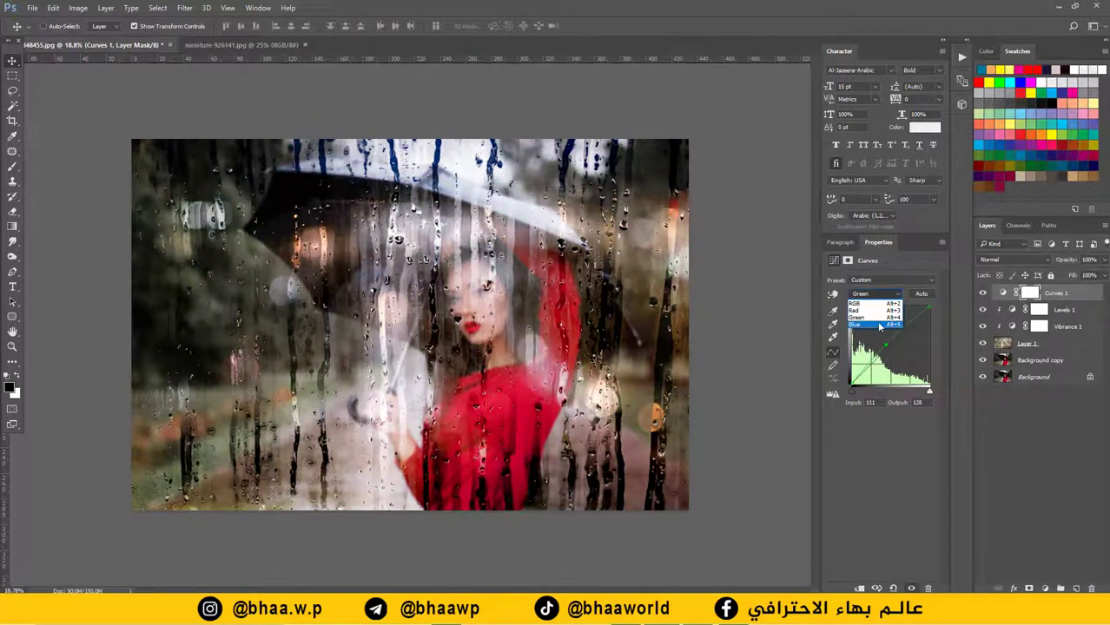
{"action": "left_click", "coordinate": [879, 325]}
{"action": "left_click_drag", "start_coordinate": [884, 339], "coordinate": [881, 337]}
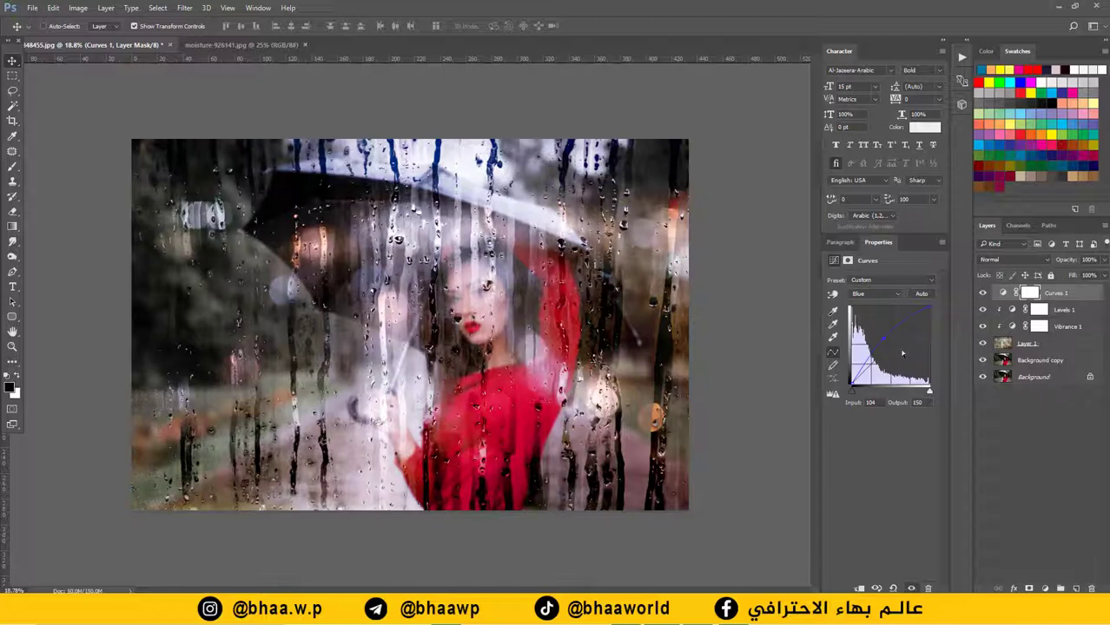
Compare the photo with and without the Curves colour adjustment
{"action": "left_click", "coordinate": [1033, 391]}
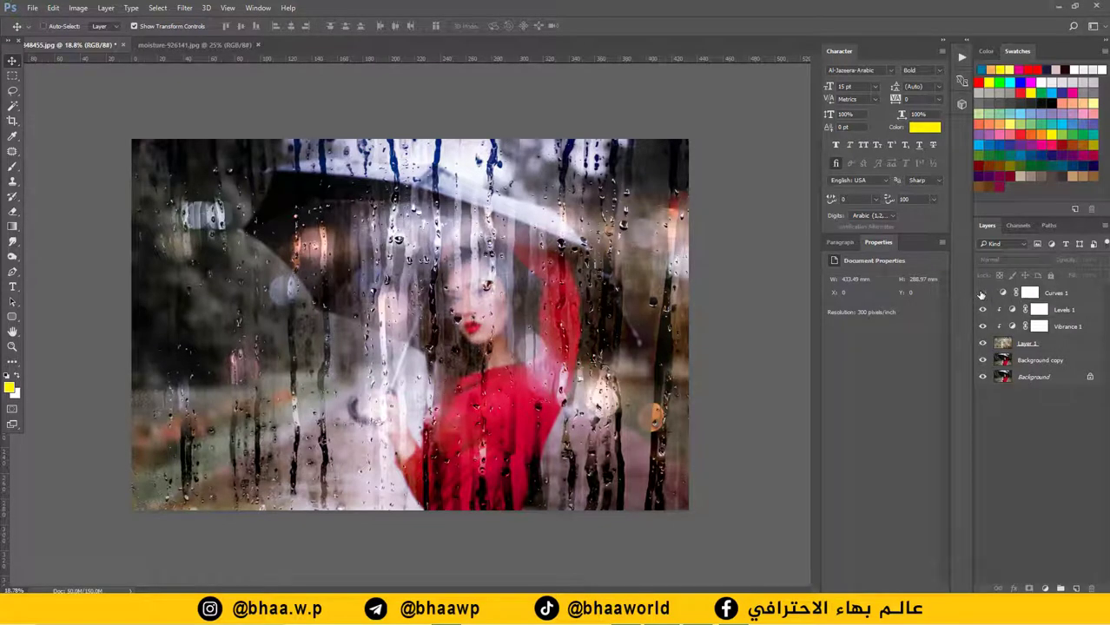
{"action": "left_click", "coordinate": [983, 293]}
{"action": "left_click", "coordinate": [982, 293]}
Slightly lower the Curves adjustment layer's opacity and deselect the layer
{"action": "left_click", "coordinate": [1072, 297]}
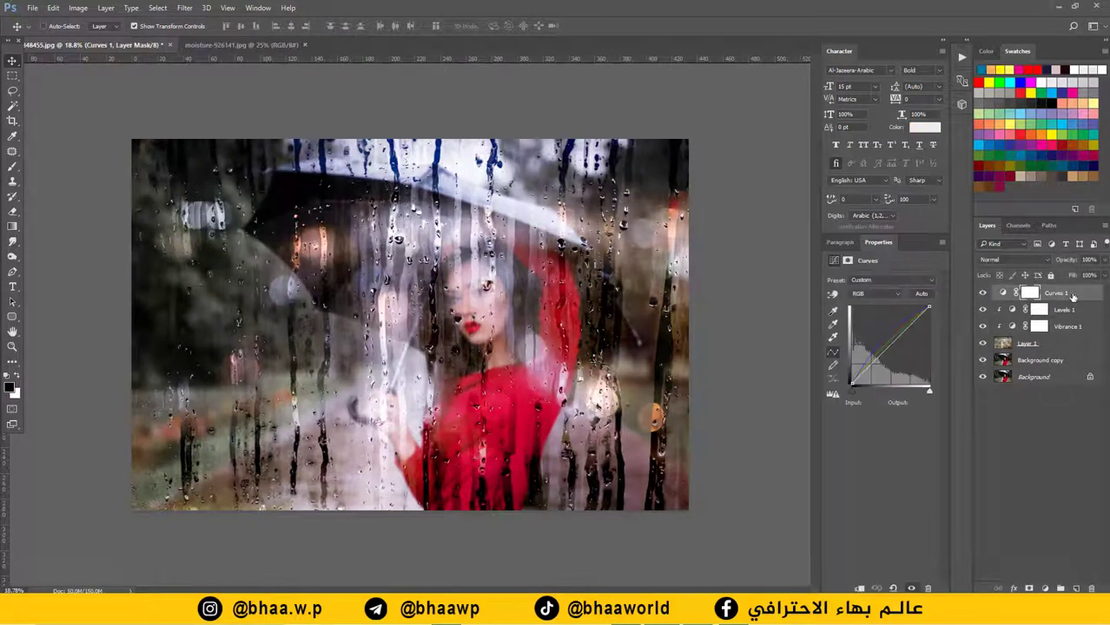
{"action": "left_click_drag", "start_coordinate": [1071, 266], "coordinate": [1061, 265]}
{"action": "left_click", "coordinate": [1028, 416]}
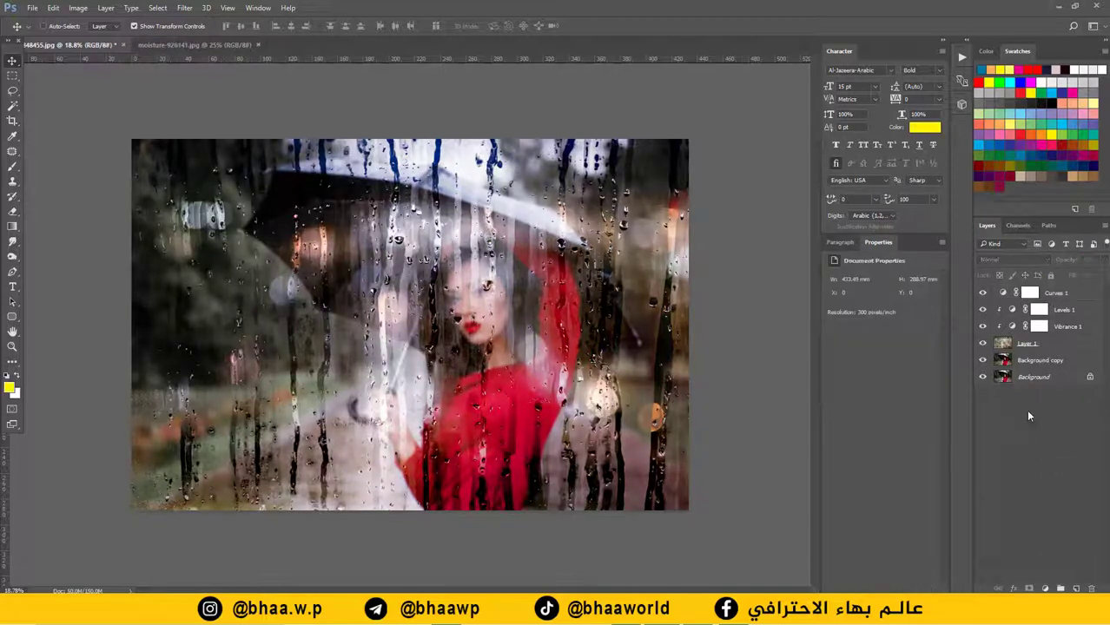